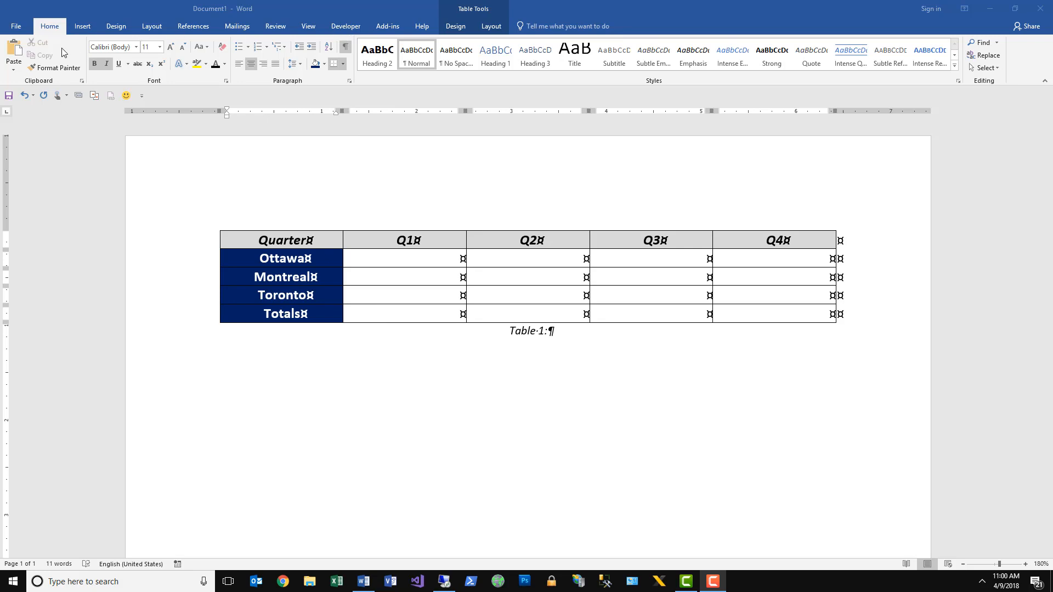
# - Check in the ribbon customization options whether the Developer tools are enabled, accept the settings and display those tools
pyautogui.click(15, 28)
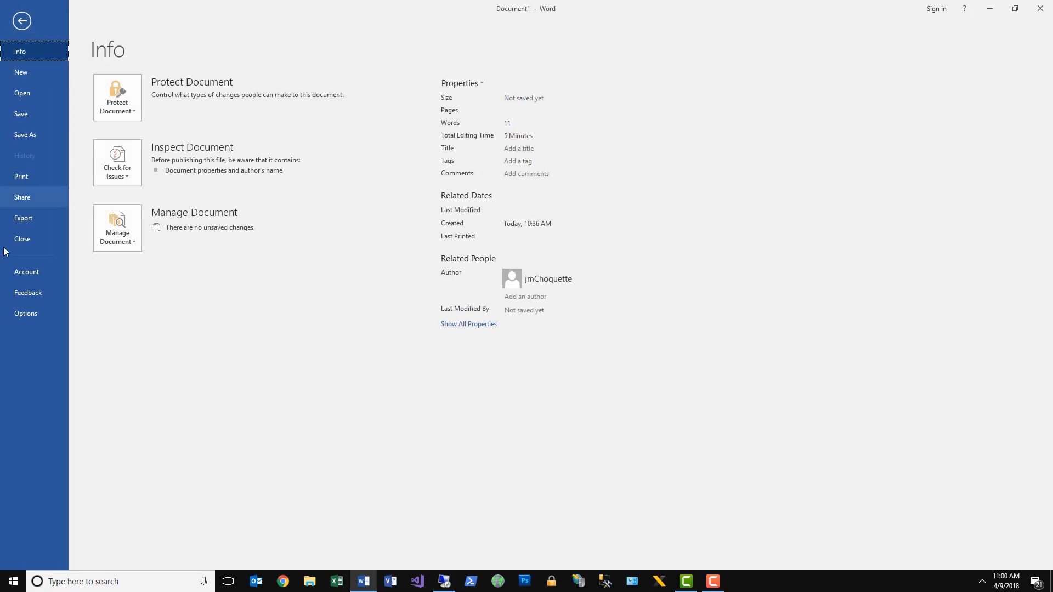
pyautogui.click(26, 314)
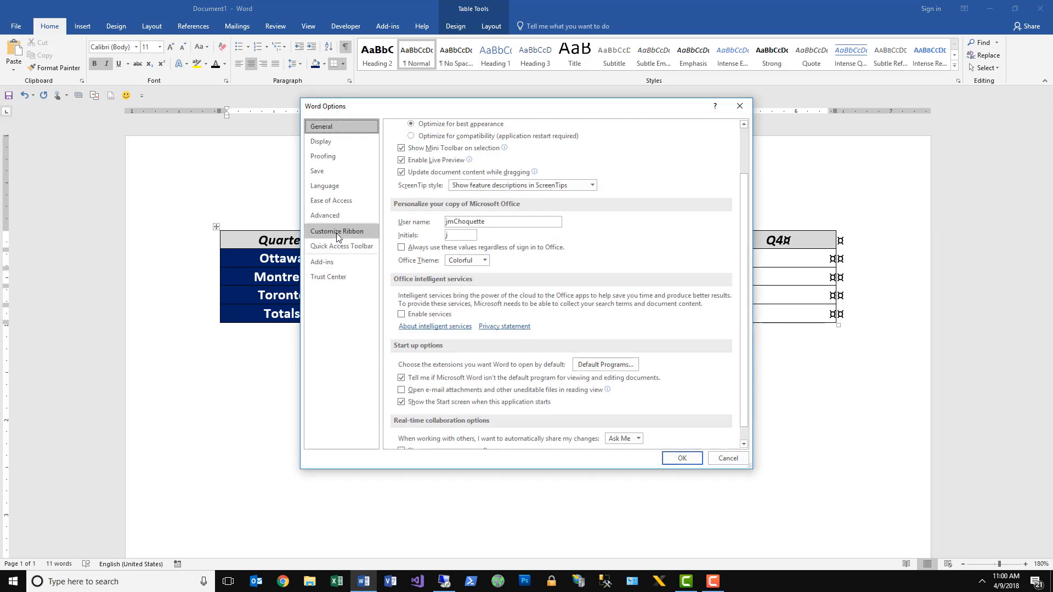
pyautogui.click(338, 237)
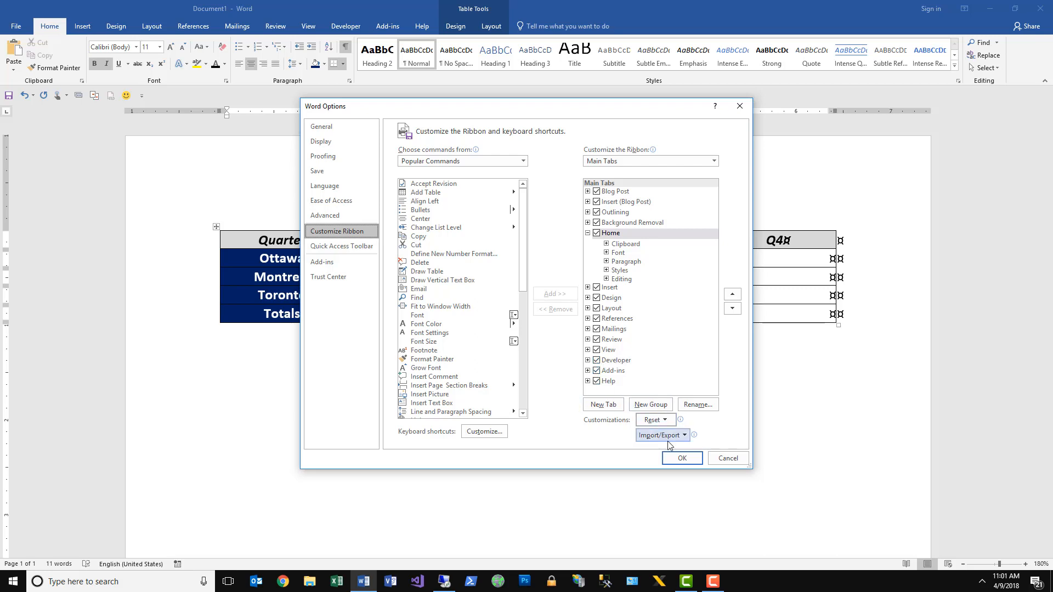
pyautogui.click(679, 456)
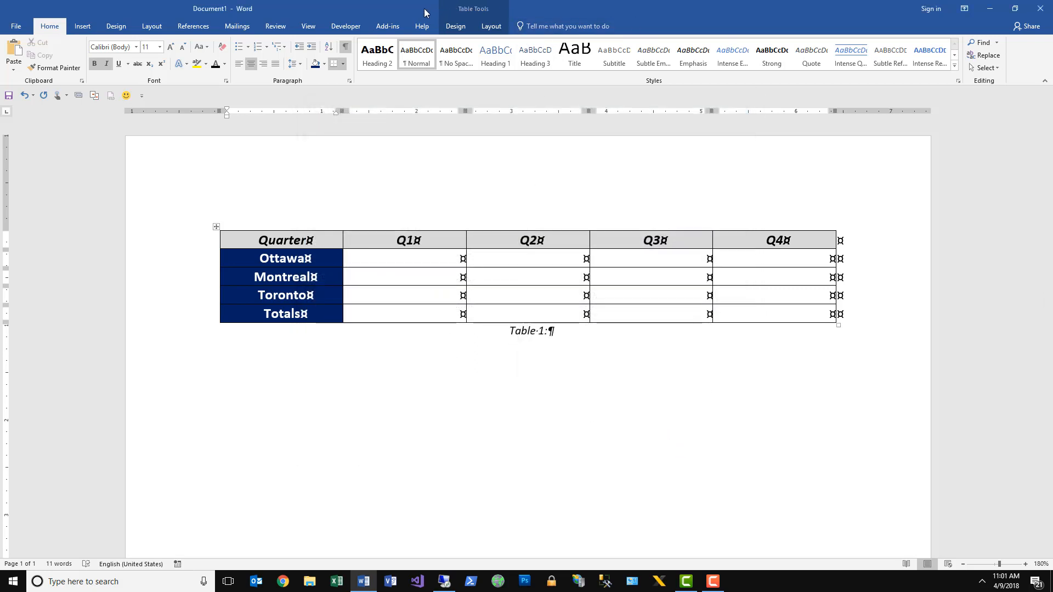
pyautogui.click(348, 30)
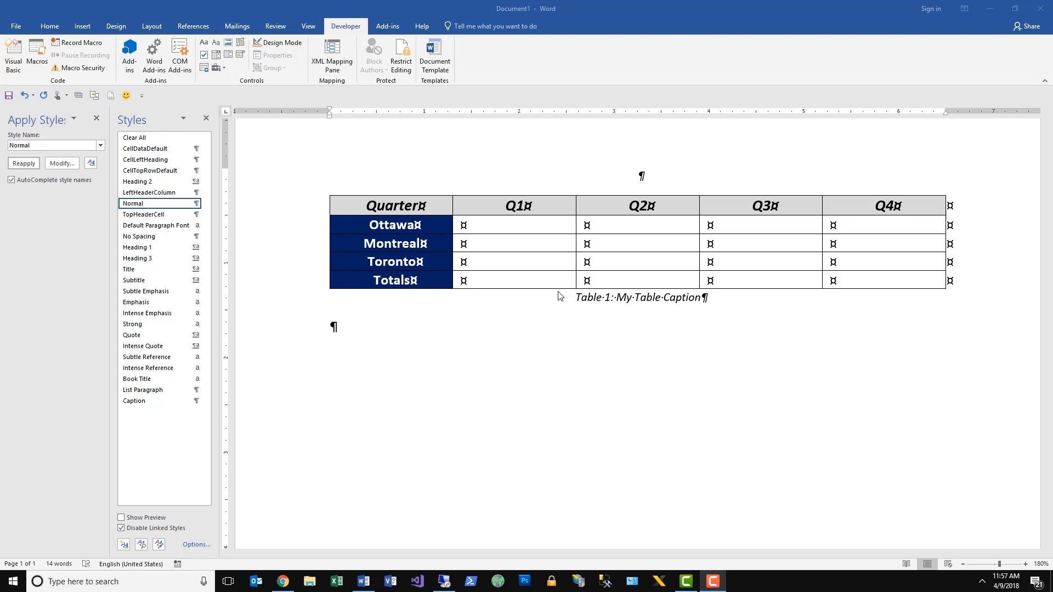
# - Inspect the styles used by the existing table's header row, left column, data cells and caption
pyautogui.click(412, 202)
pyautogui.click(413, 203)
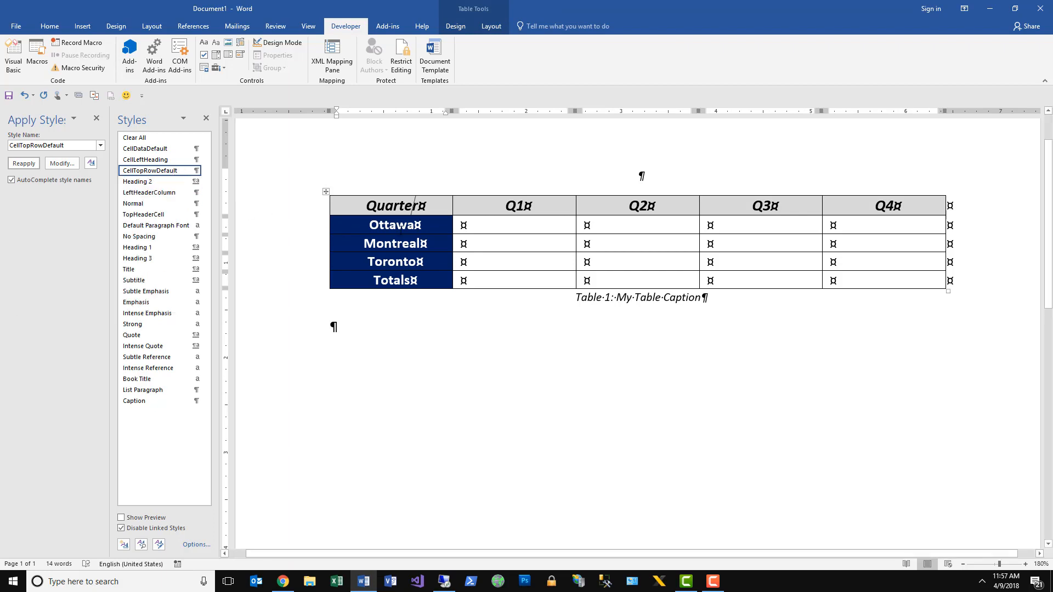
pyautogui.click(400, 227)
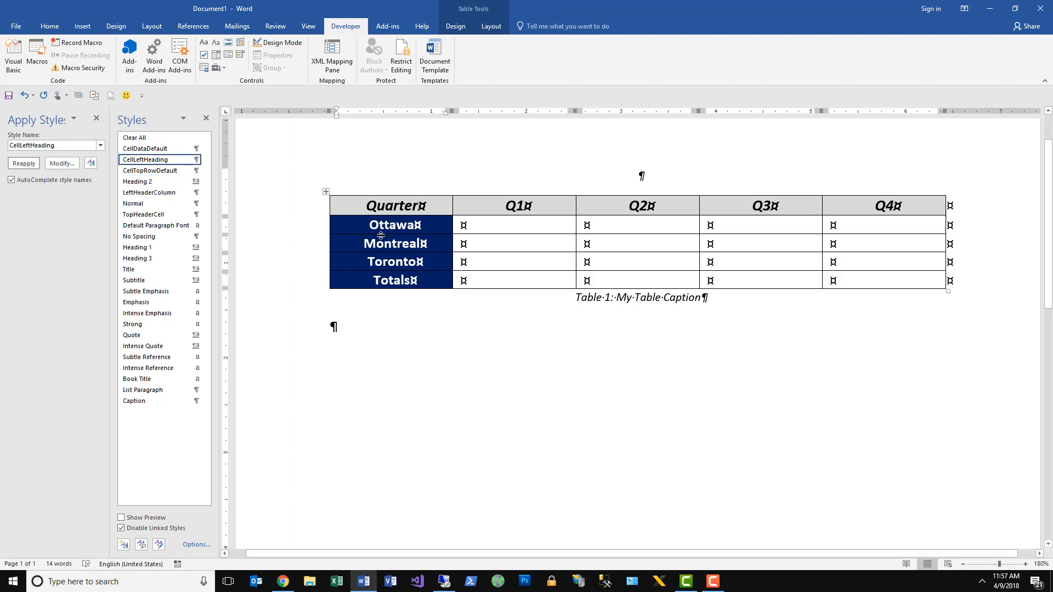
pyautogui.click(486, 230)
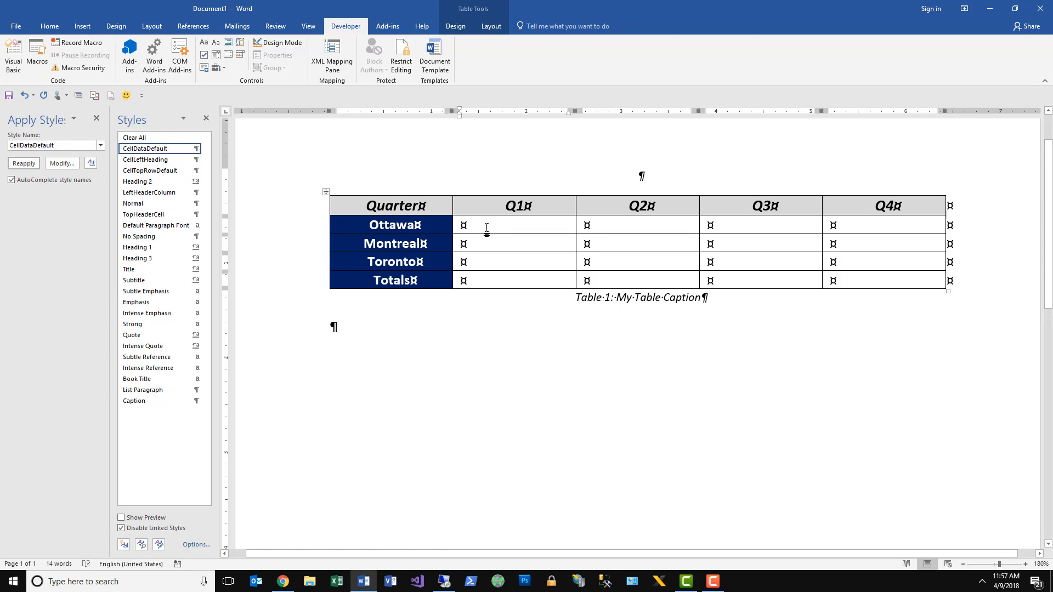
pyautogui.click(633, 300)
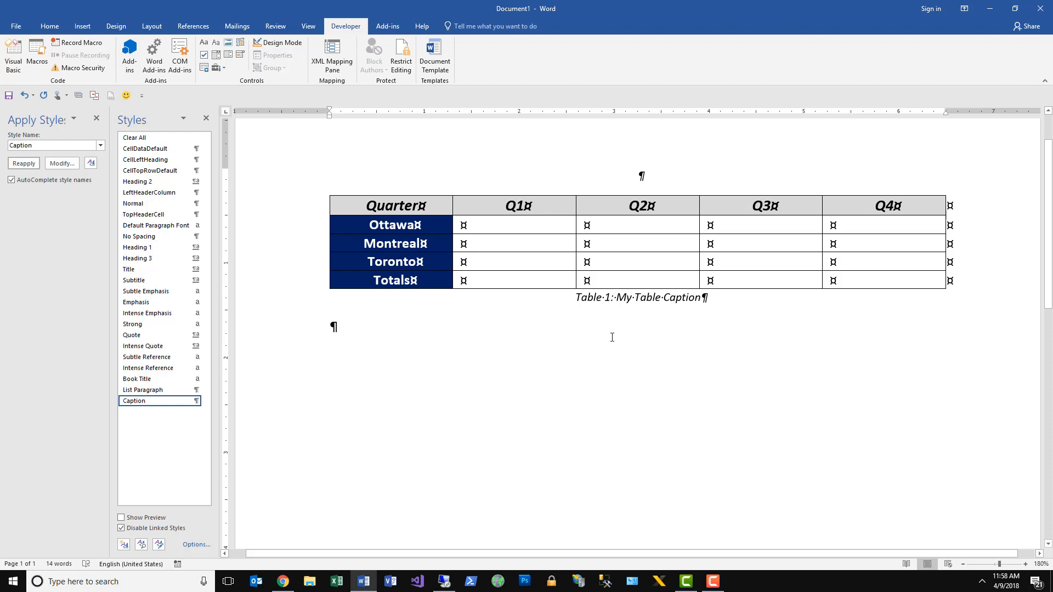
# - With the insertion point in the empty paragraph below the caption, set up a macro recording named CreateQuarterlyReportsTable
pyautogui.click(344, 329)
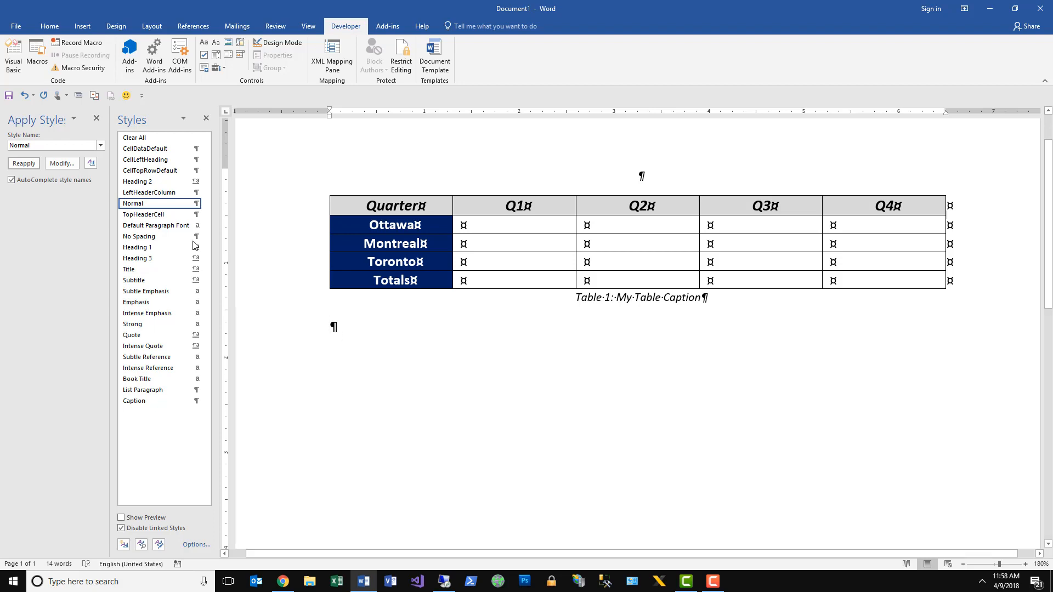
pyautogui.moveTo(176, 205)
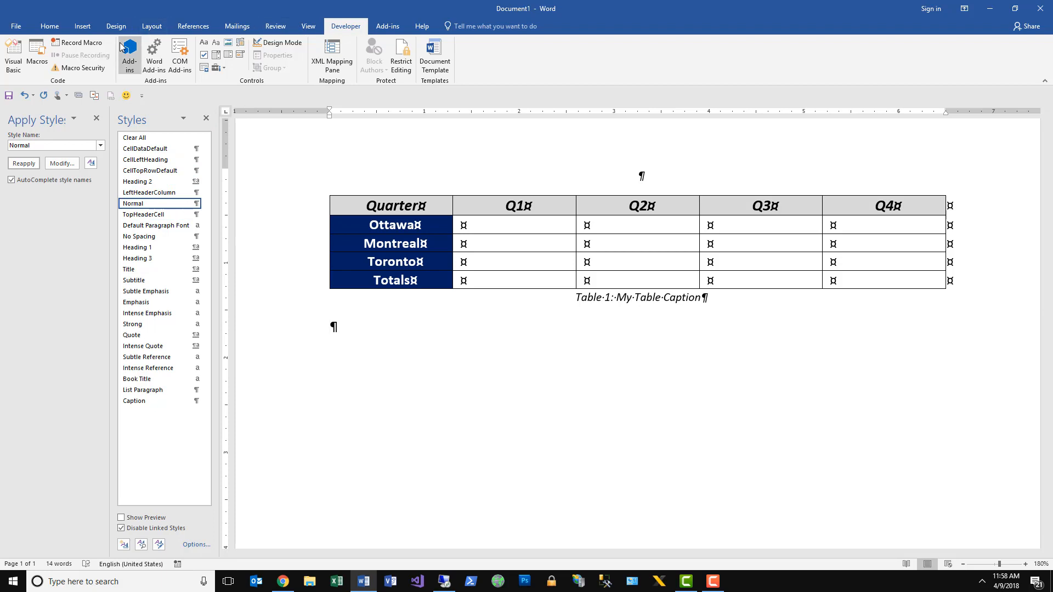
pyautogui.click(74, 44)
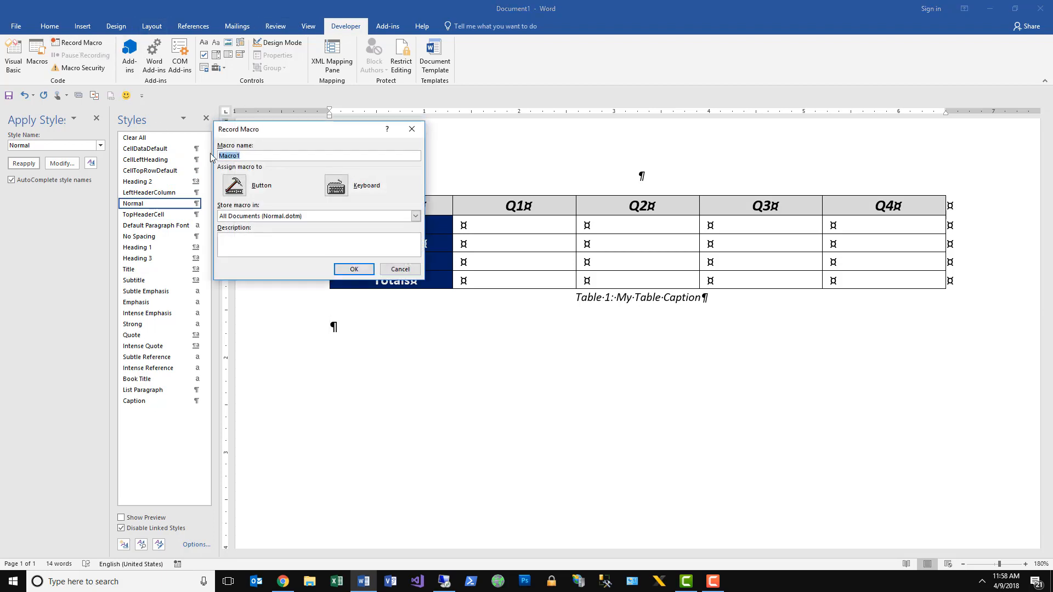
pyautogui.write('CreateQuarterlyReportsTable')
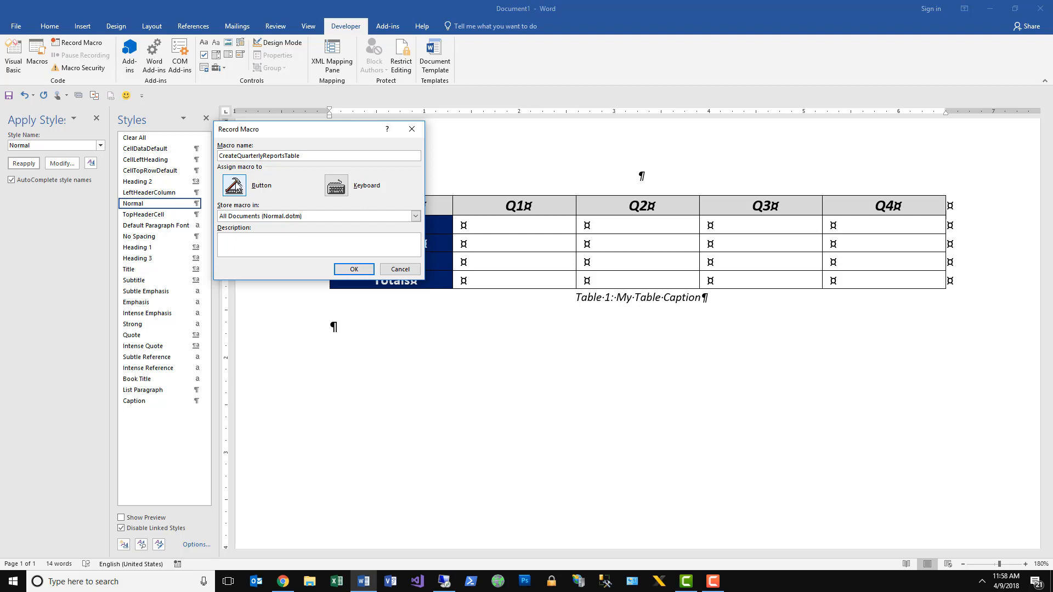
# - Assign the keyboard shortcut Alt+Ctrl+T to the macro, saved in Normal.dotm, and start recording
pyautogui.click(335, 186)
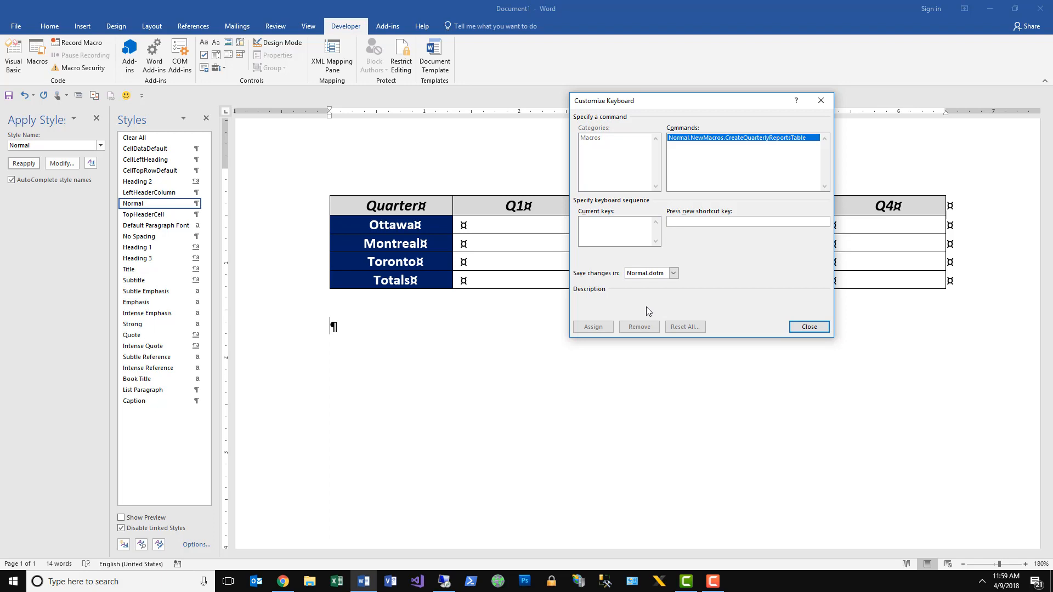
pyautogui.hotkey('ctrl', 'alt', 't')
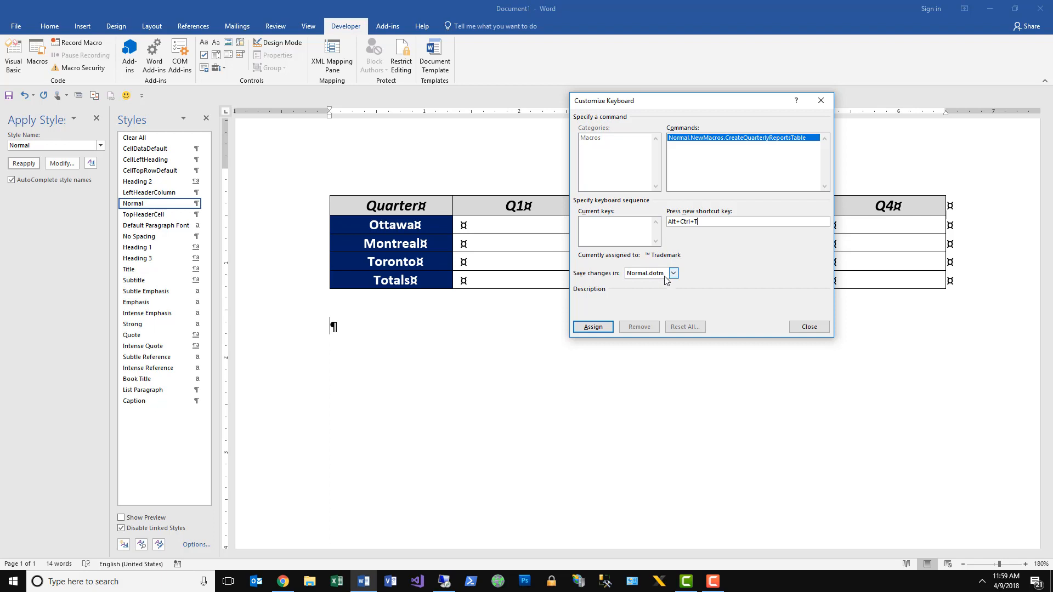
pyautogui.click(595, 328)
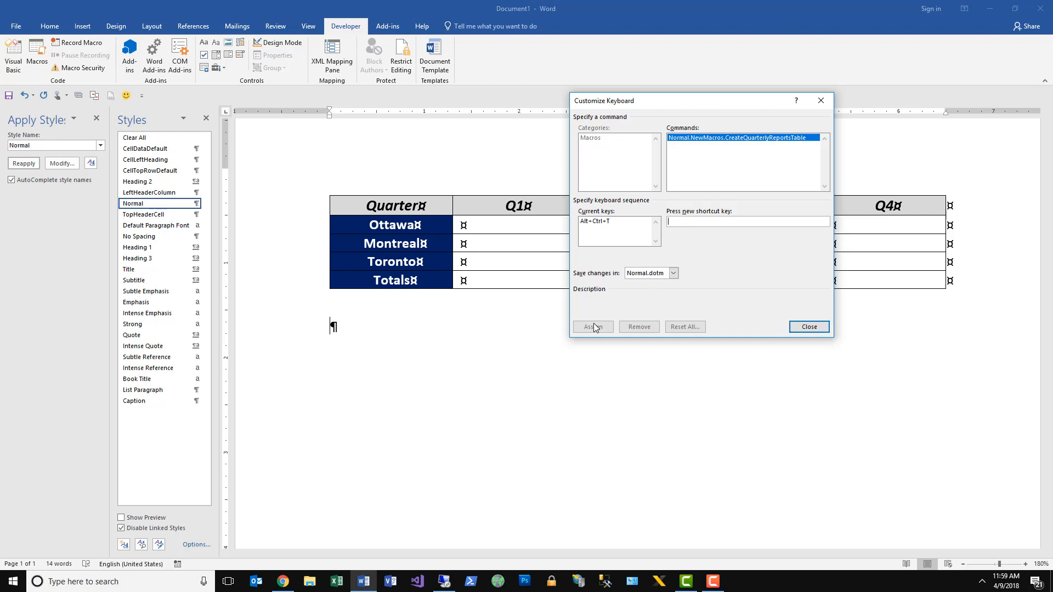
pyautogui.click(810, 328)
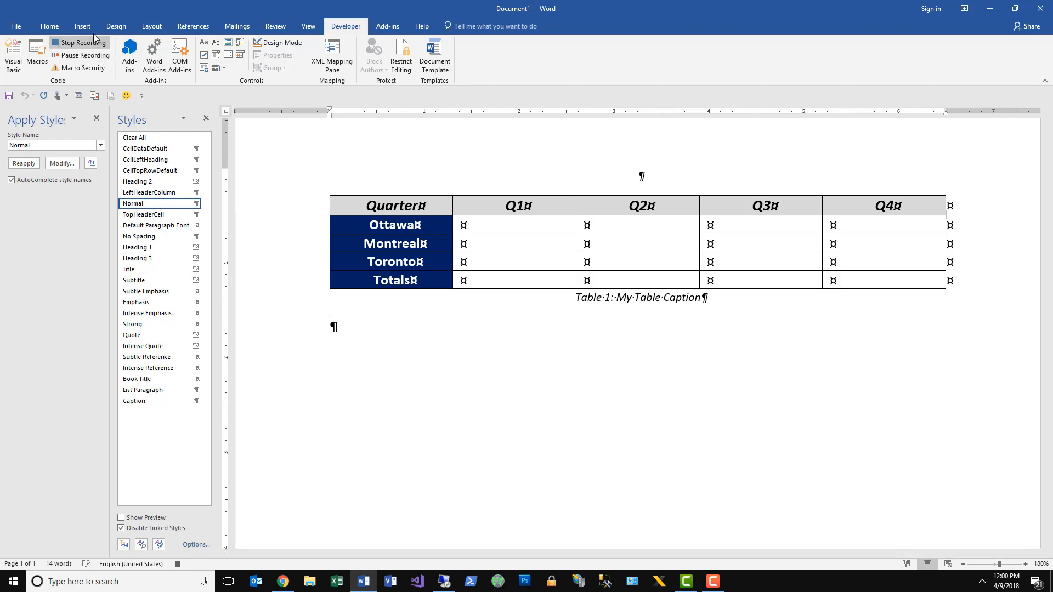
# - Insert a table with five columns and five rows in the empty paragraph below the caption
pyautogui.click(82, 26)
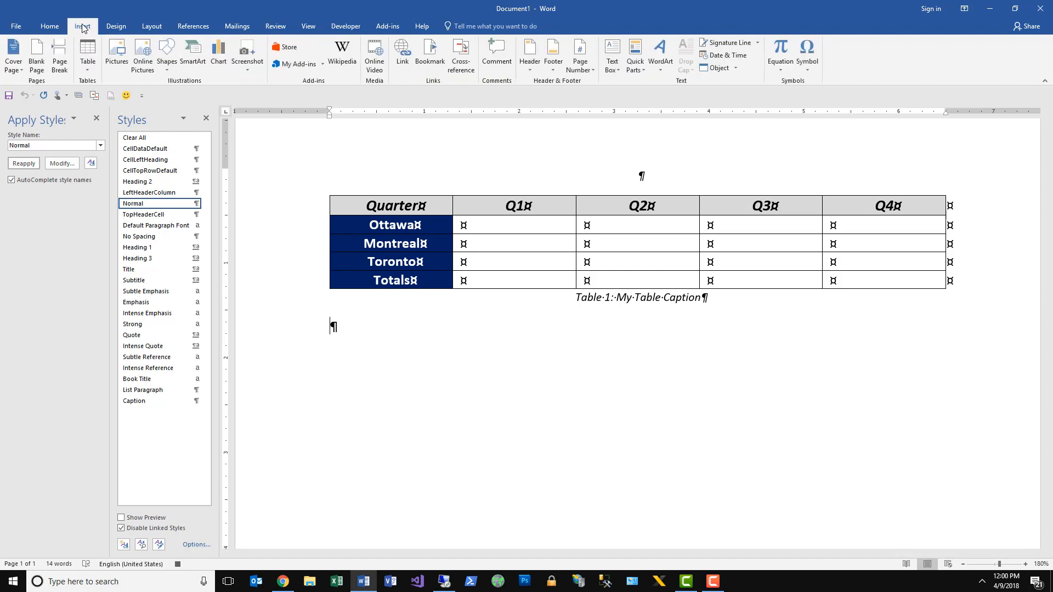
pyautogui.click(89, 62)
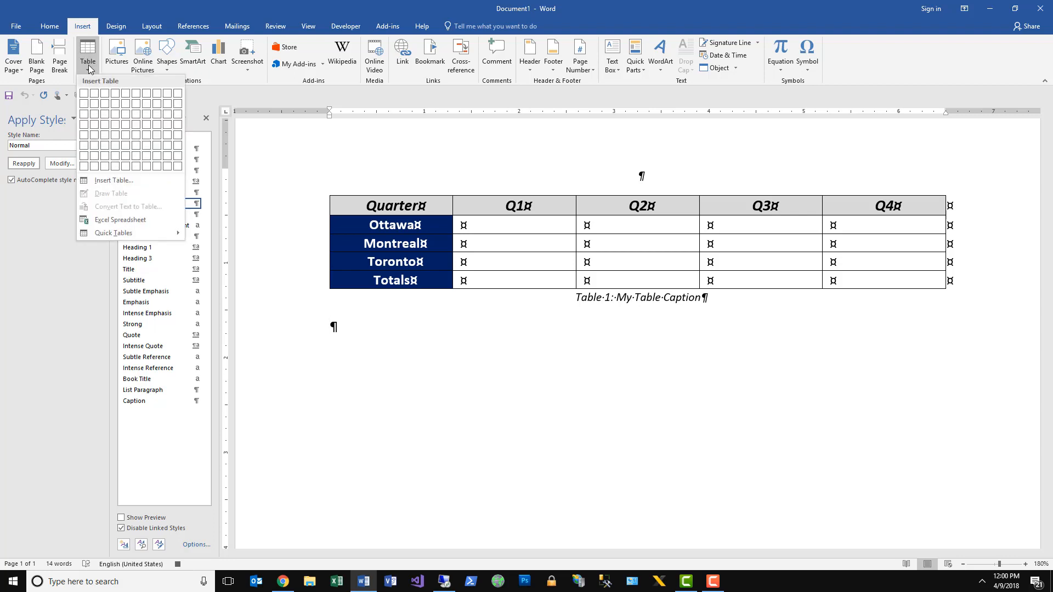
pyautogui.click(124, 136)
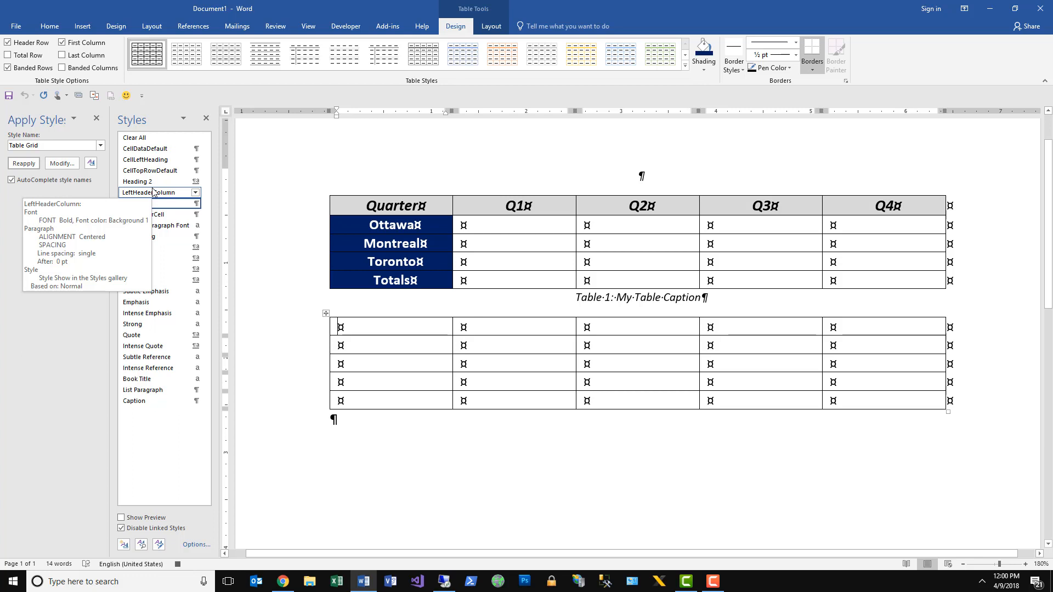
# - Fill the new table's header row with Quarter, Q1, Q2, Q3 and Q4
pyautogui.write('Quarte')
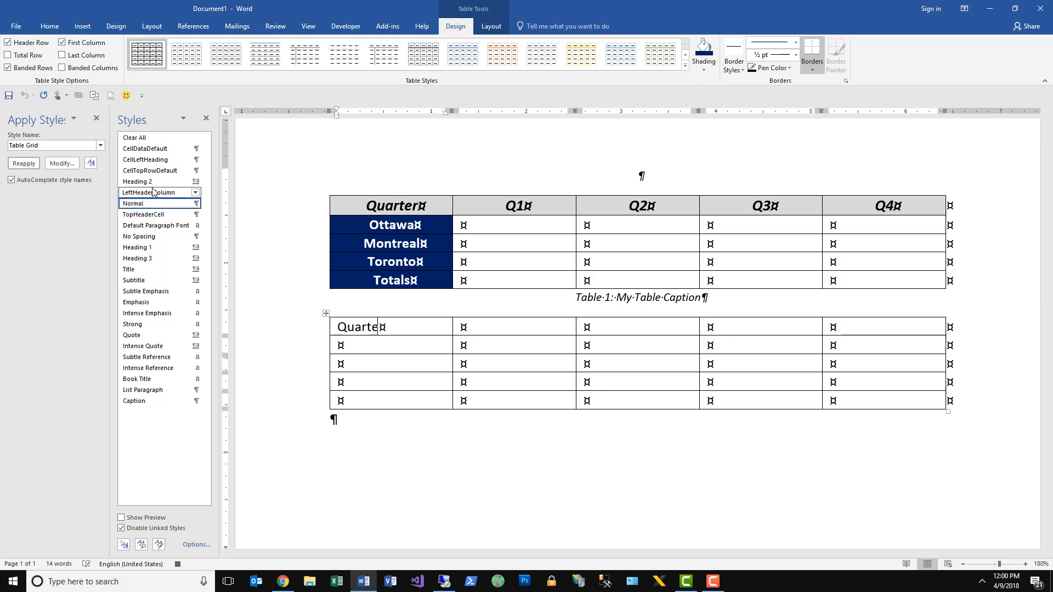
pyautogui.write('r')
pyautogui.press('Tab')
pyautogui.write('Q1')
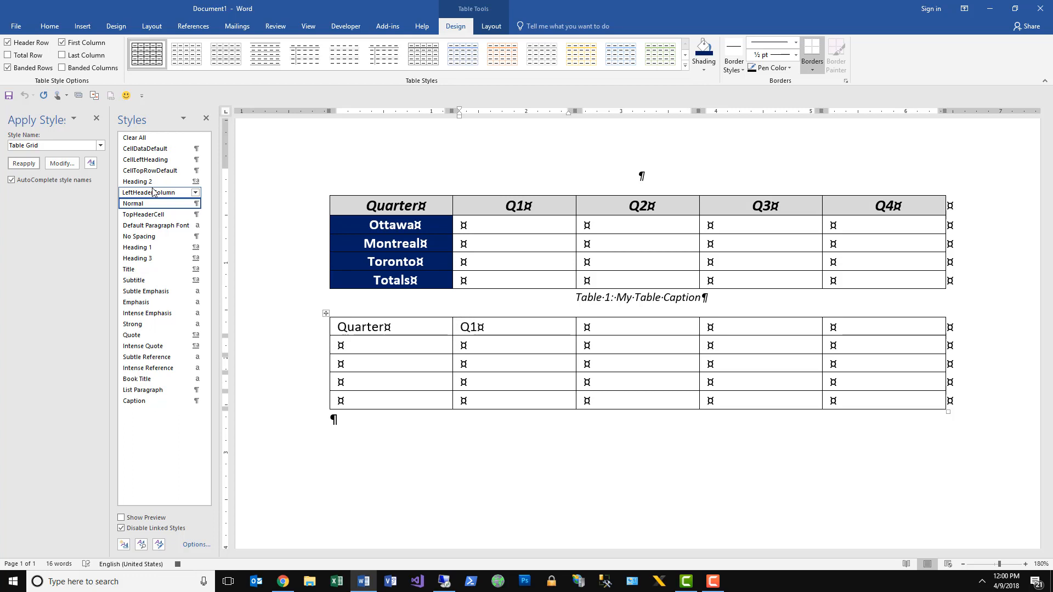
pyautogui.press('Tab')
pyautogui.write('Q2')
pyautogui.press('Tab')
pyautogui.write('Q3')
pyautogui.press('Tab')
pyautogui.write('Q4')
# - Fill the new table's first column below the header with Ottawa, Montreal, Toronto and Totals
pyautogui.press('Down')
pyautogui.press('Left')
pyautogui.press('Left')
pyautogui.press('Left')
pyautogui.press('Left')
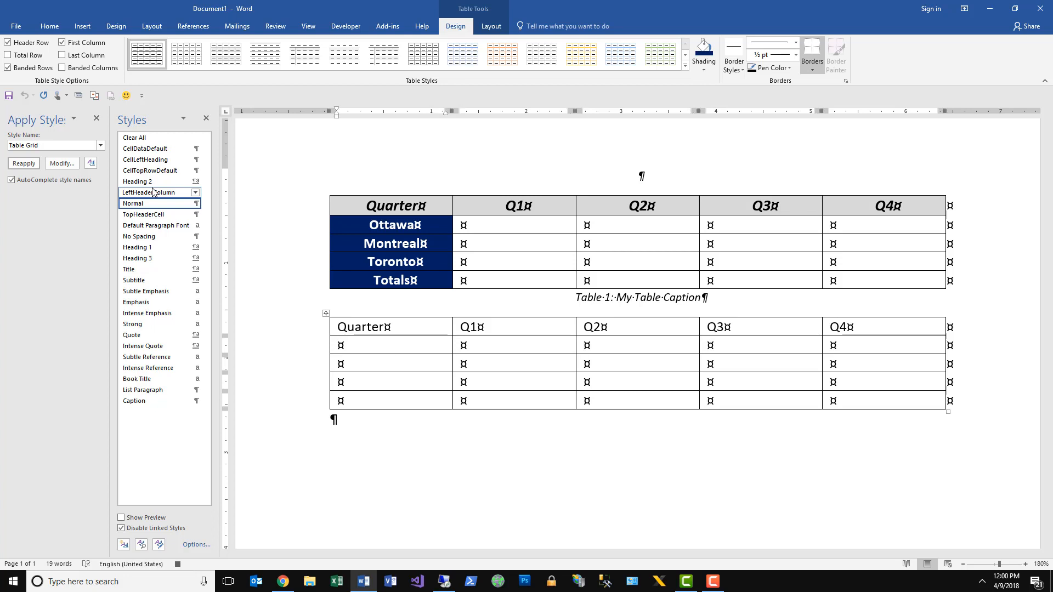
pyautogui.write('Ottawa ')
pyautogui.write('Montreal ')
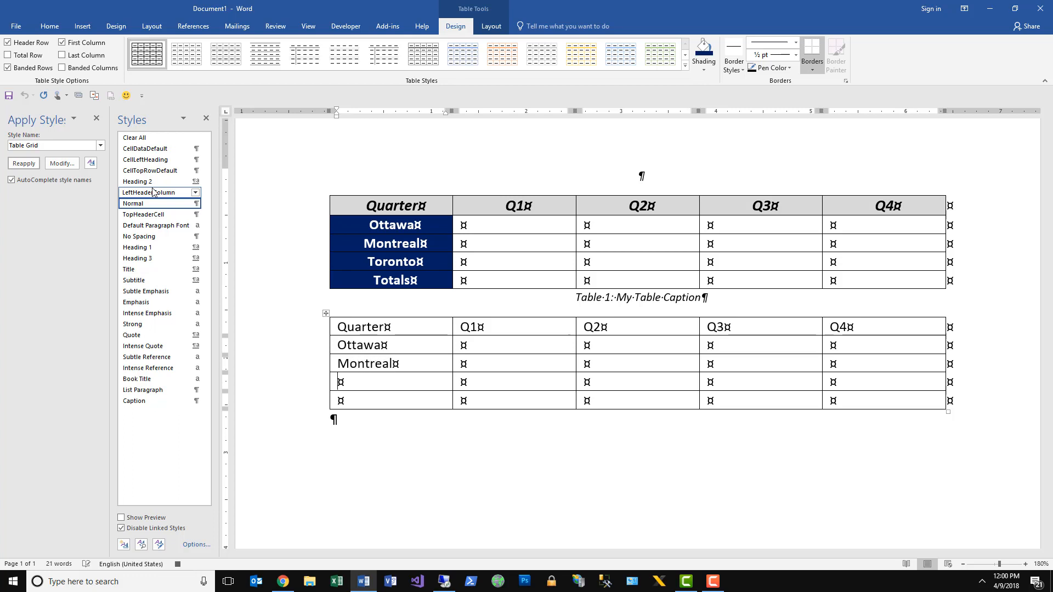
pyautogui.write('Toronto ')
pyautogui.write('Totals')
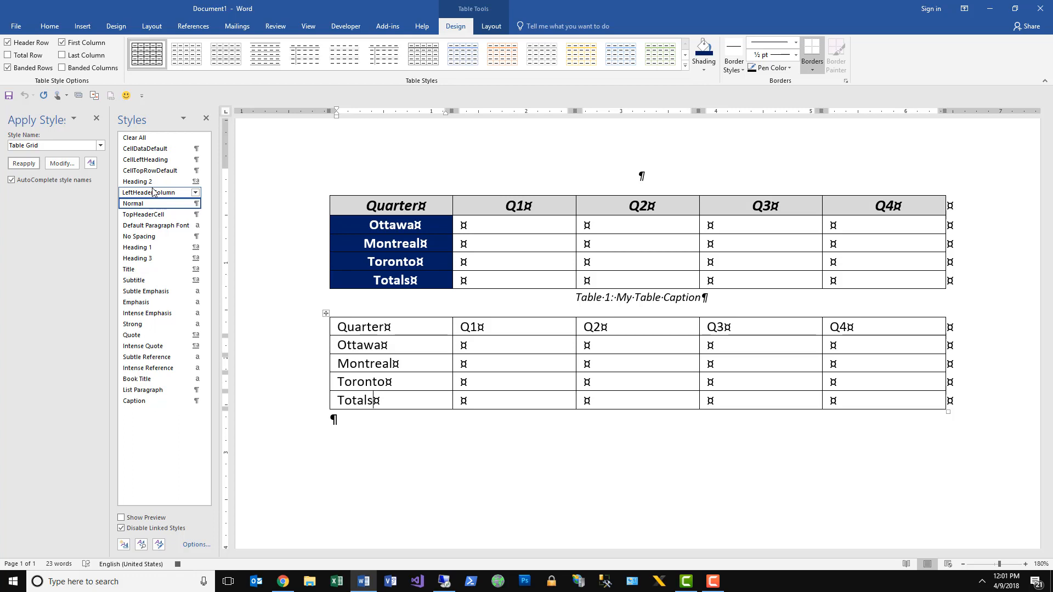
# - Apply the CellTopRowDefault style to the whole header row of the new table
pyautogui.press('Up')
pyautogui.press('Up')
pyautogui.press('Up')
pyautogui.press('Up')
pyautogui.hotkey('shift', 'End')
pyautogui.hotkey('shift', 'Right')
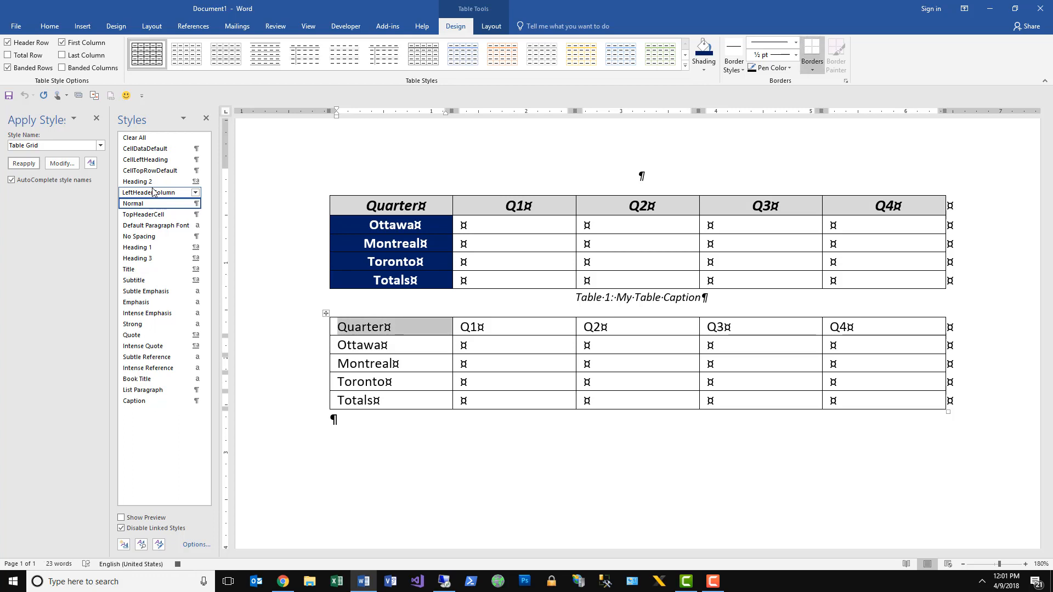
pyautogui.hotkey('shift', 'Right')
pyautogui.hotkey('shift', 'Right')
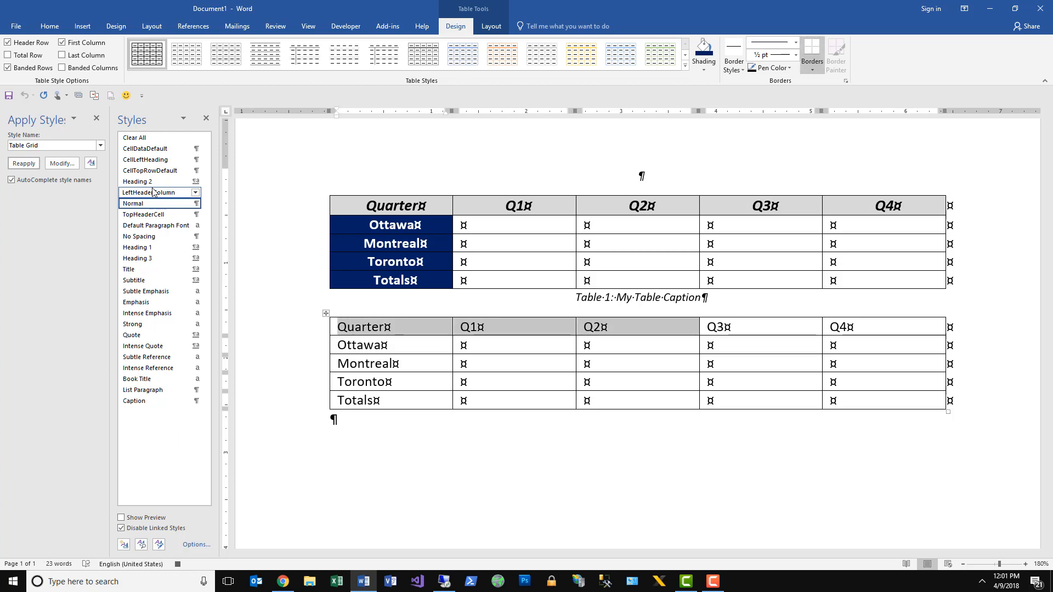
pyautogui.hotkey('shift', 'Right')
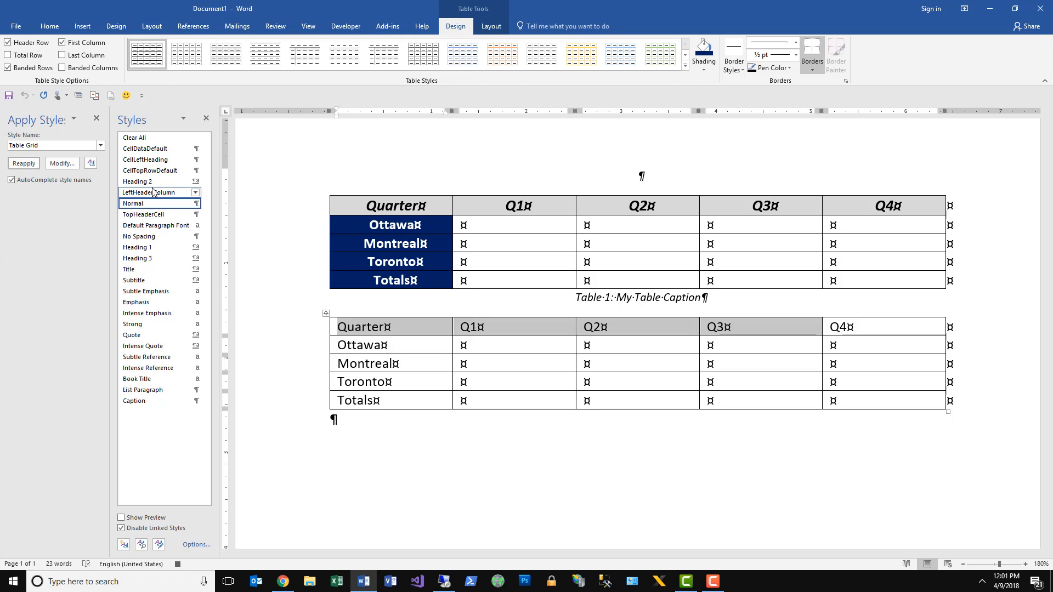
pyautogui.hotkey('shift', 'Right')
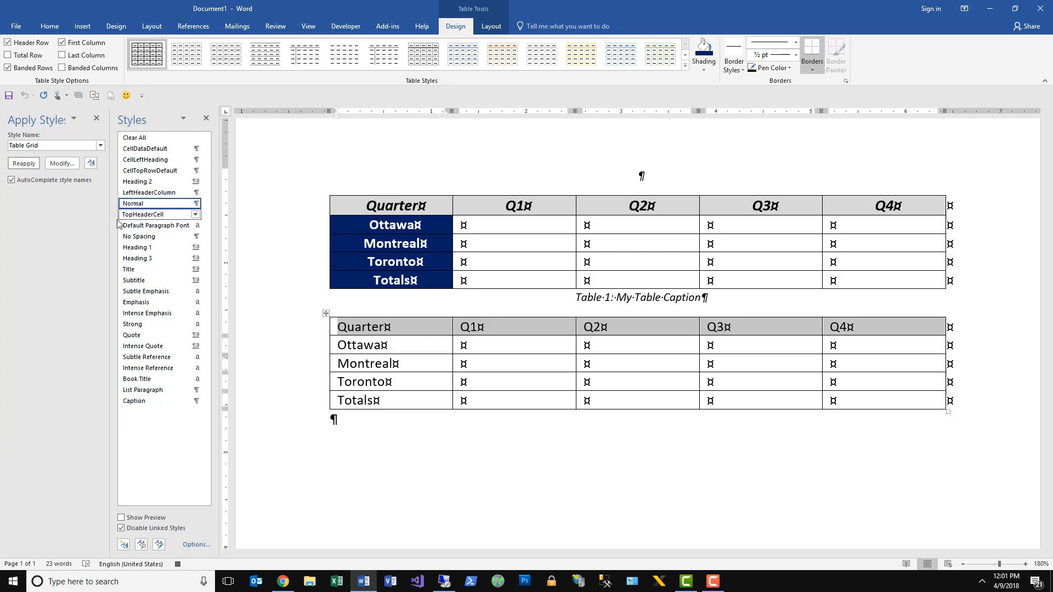
pyautogui.moveTo(155, 174)
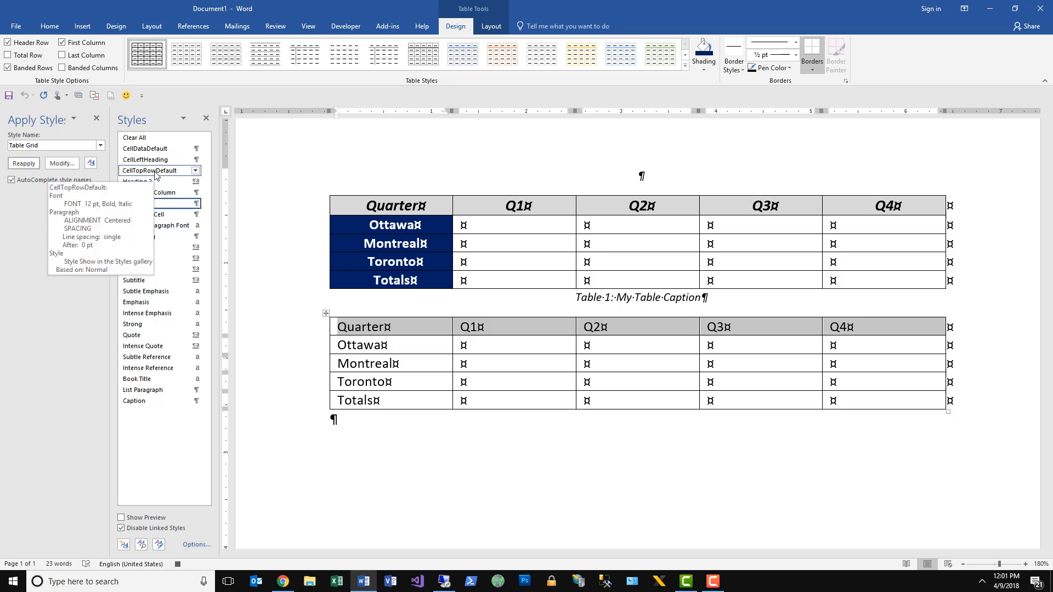
pyautogui.click(155, 170)
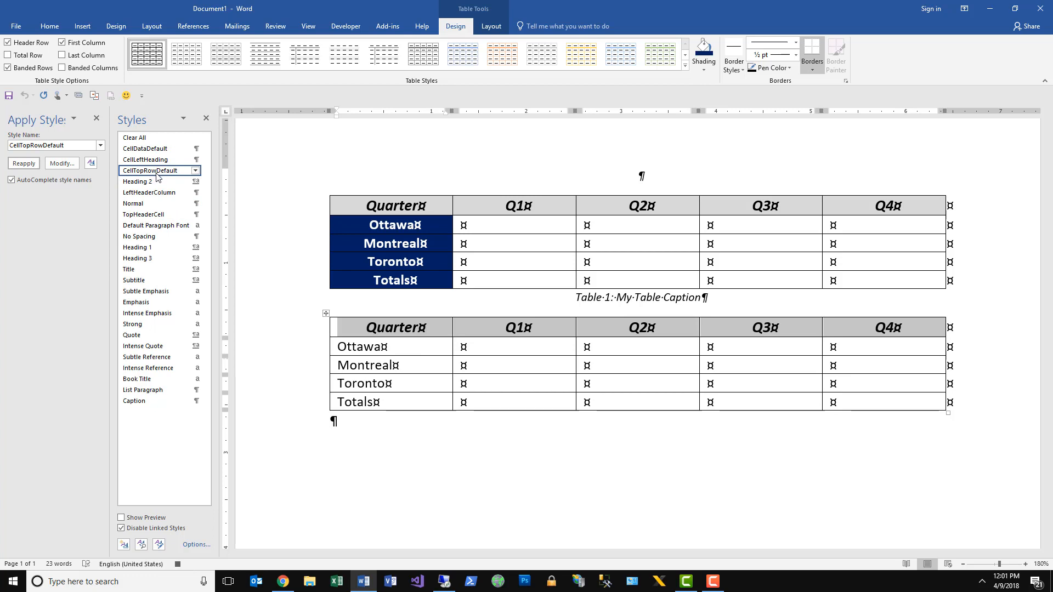
pyautogui.moveTo(157, 176)
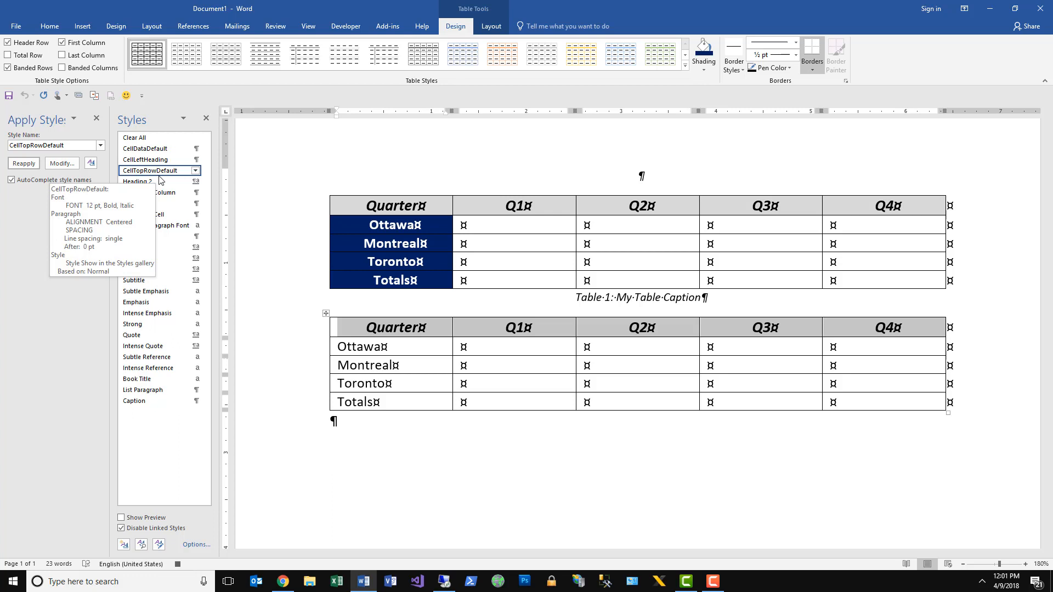
# - Shade the new table's header row light gray to match the table above
pyautogui.click(50, 27)
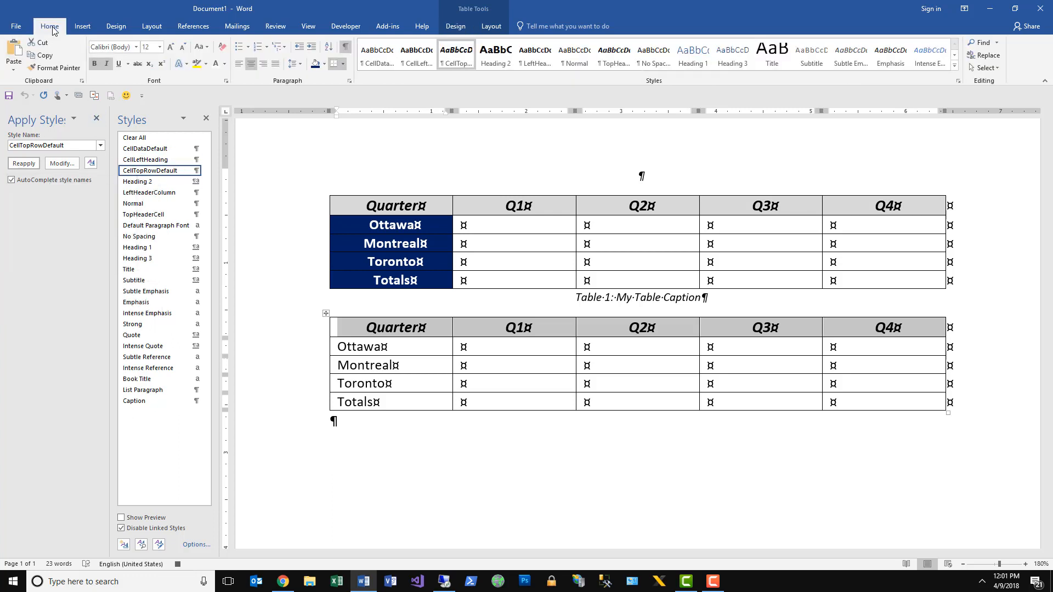
pyautogui.click(325, 64)
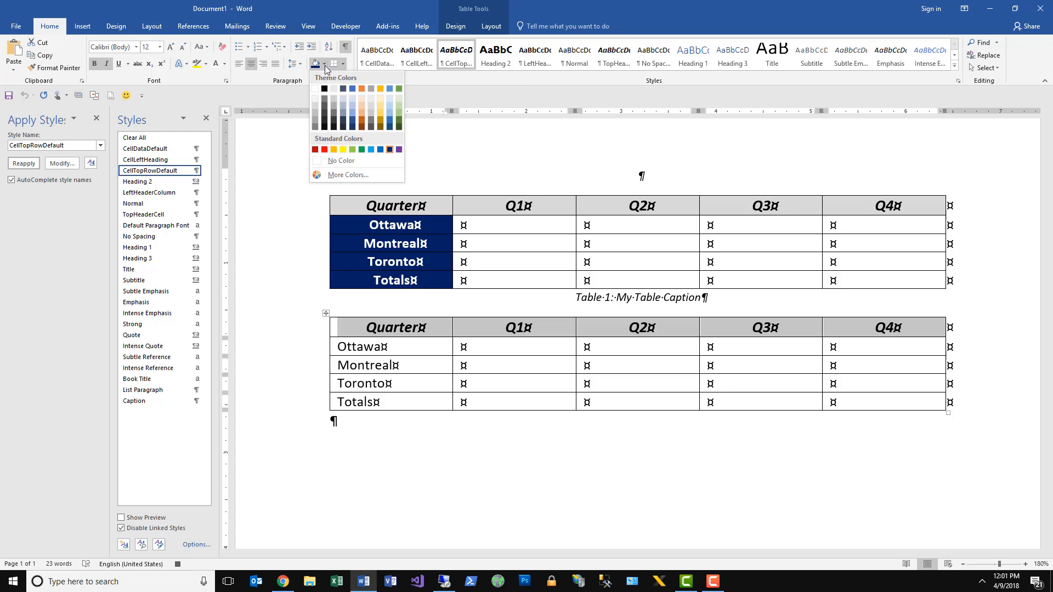
pyautogui.click(315, 107)
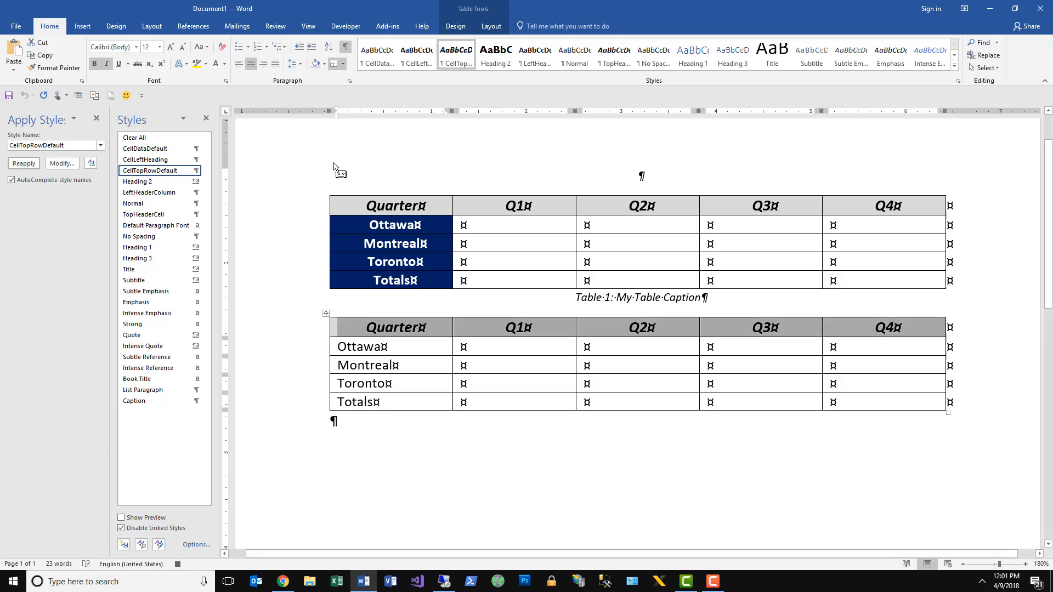
# - Apply the CellLeftHeading style to the new table's Ottawa through Totals cells and shade them dark blue
pyautogui.press('Left')
pyautogui.press('Down')
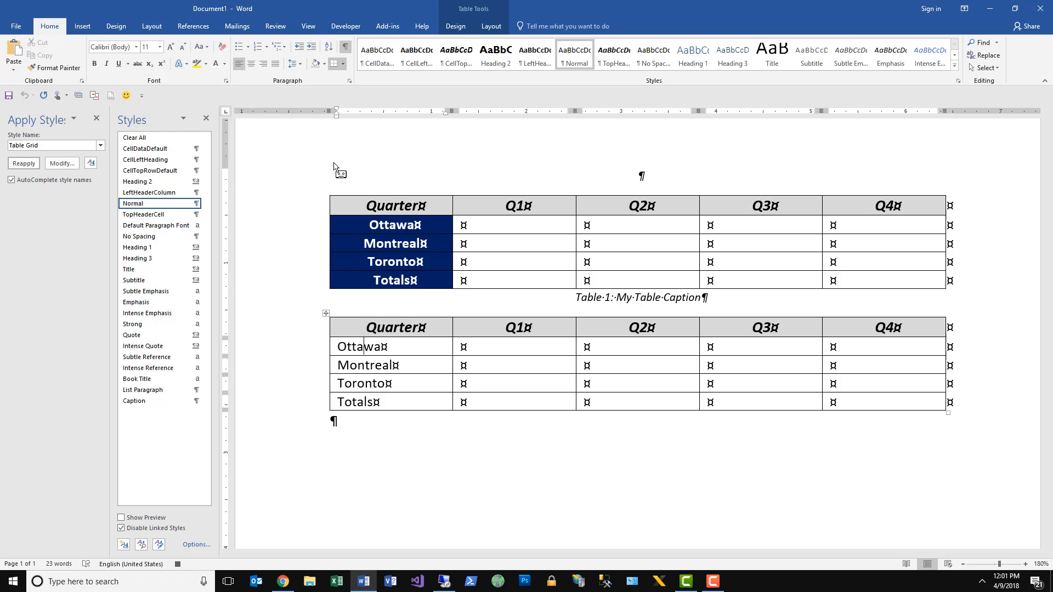
pyautogui.hotkey('shift', 'Down')
pyautogui.hotkey('shift', 'Down')
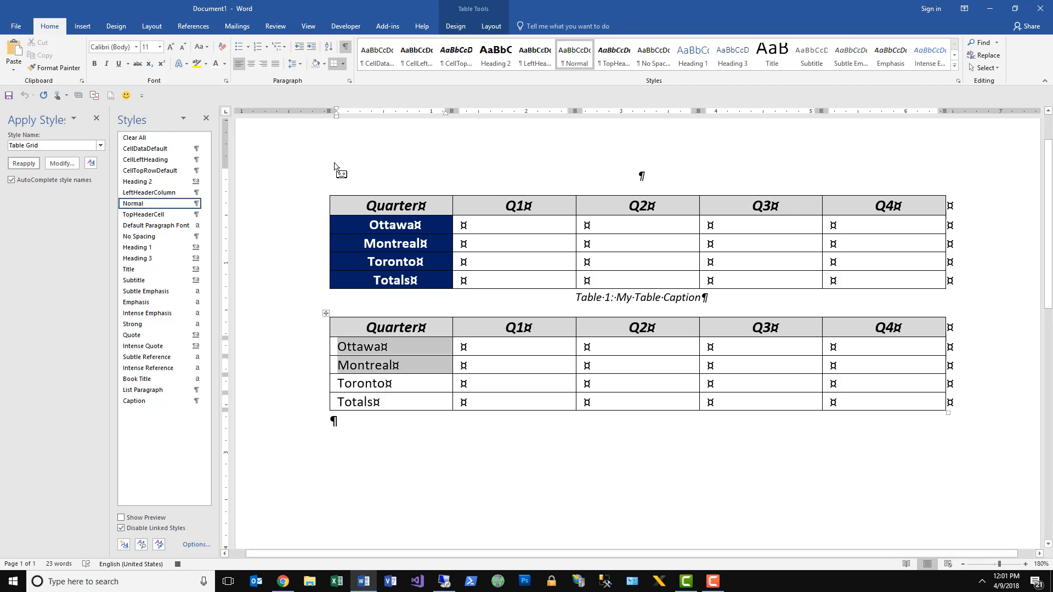
pyautogui.hotkey('shift', 'Down')
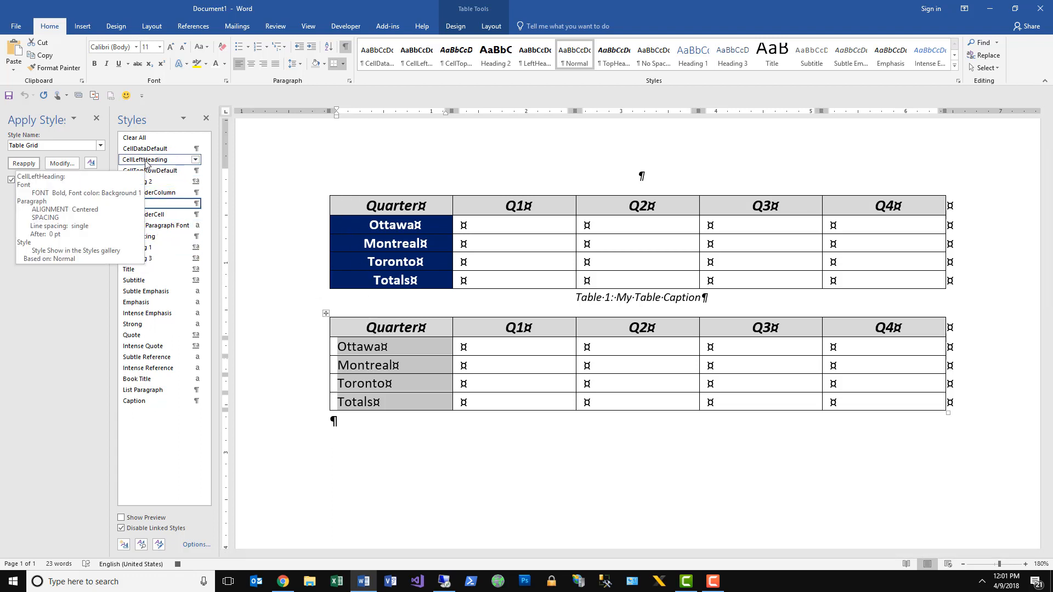
pyautogui.click(147, 163)
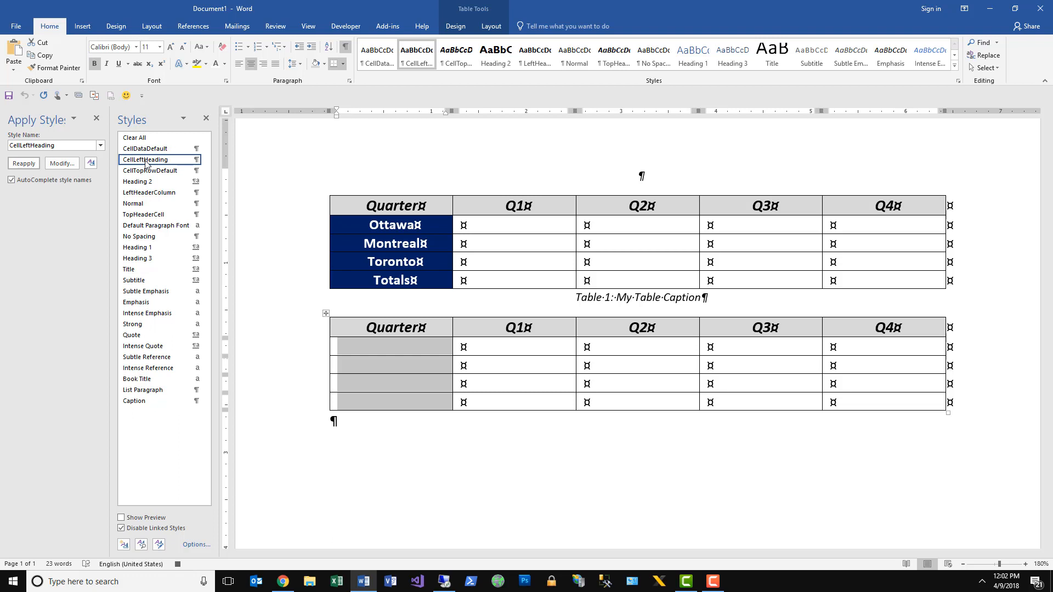
pyautogui.click(324, 64)
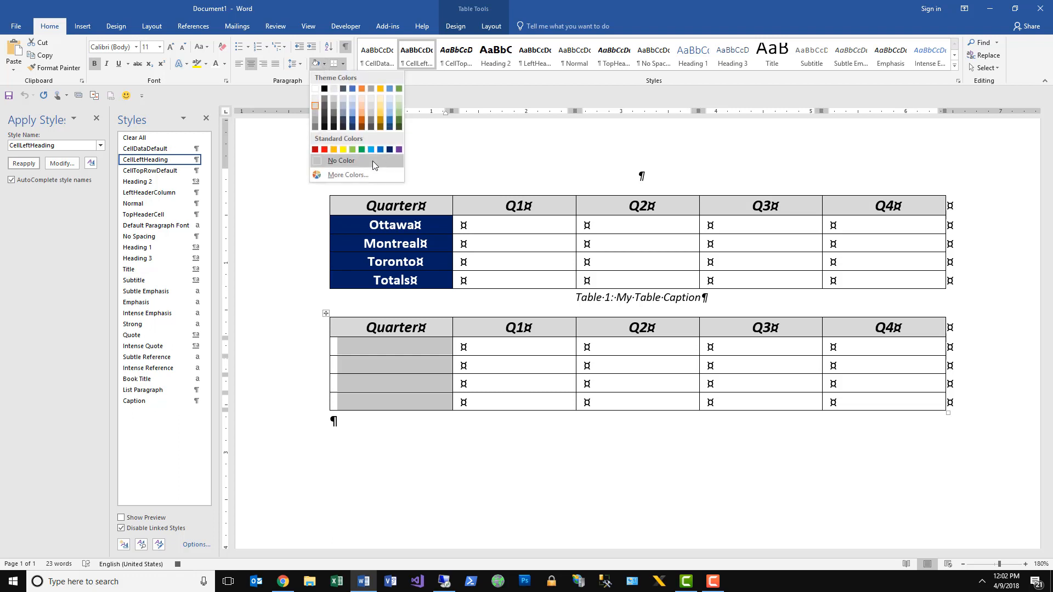
pyautogui.click(389, 150)
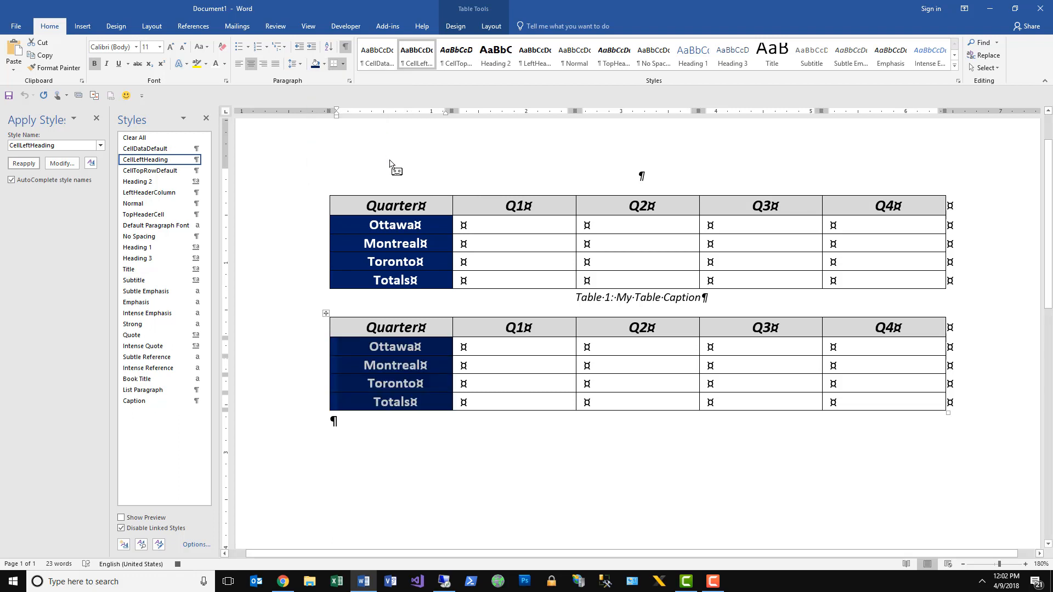
# - Apply the CellDataDefault style to the new table's empty data cells under Q1 through Q4 and shade them white
pyautogui.press('Right')
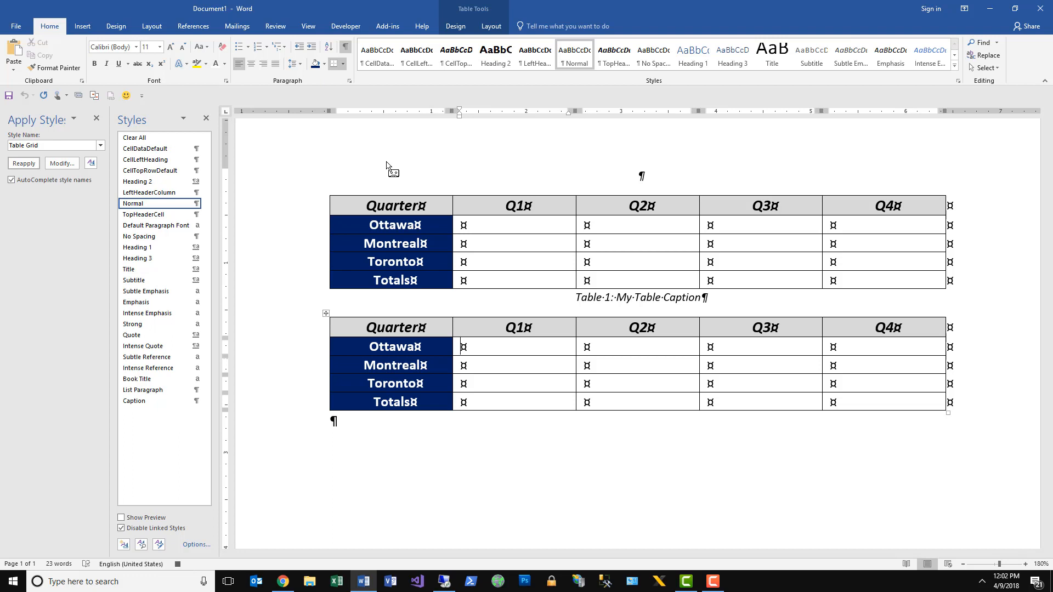
pyautogui.hotkey('shift', 'Down')
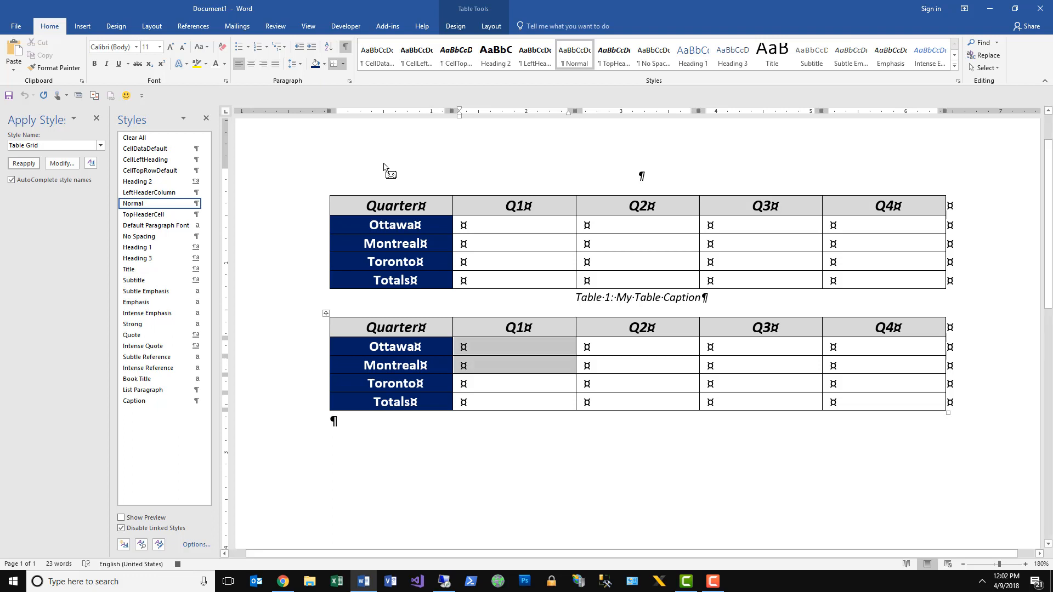
pyautogui.hotkey('shift', 'Down')
pyautogui.hotkey('shift', 'Down')
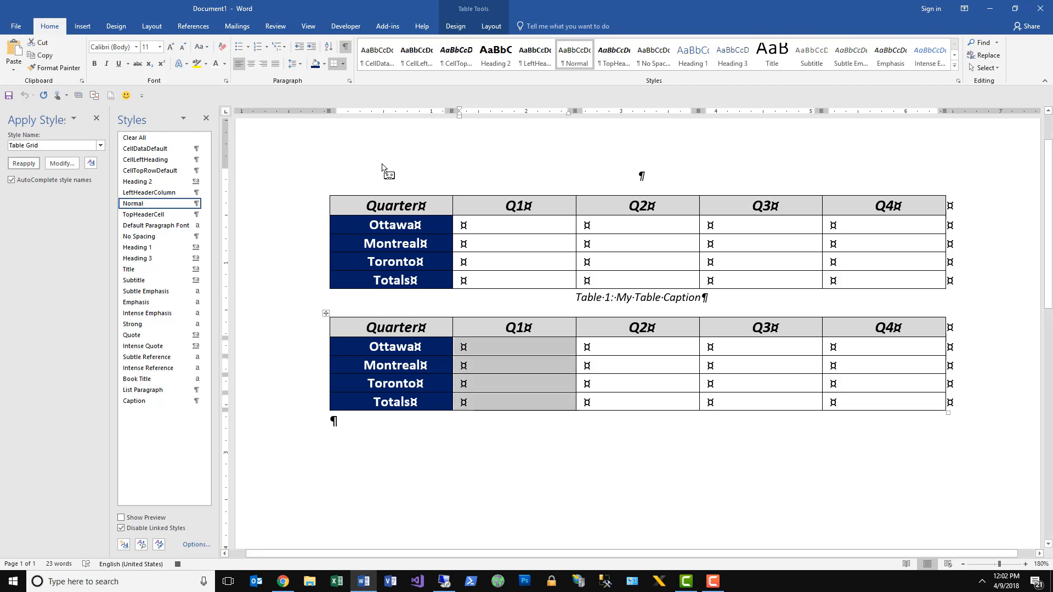
pyautogui.hotkey('shift', 'Right')
pyautogui.hotkey('shift', 'Right')
pyautogui.hotkey('shift', 'Right')
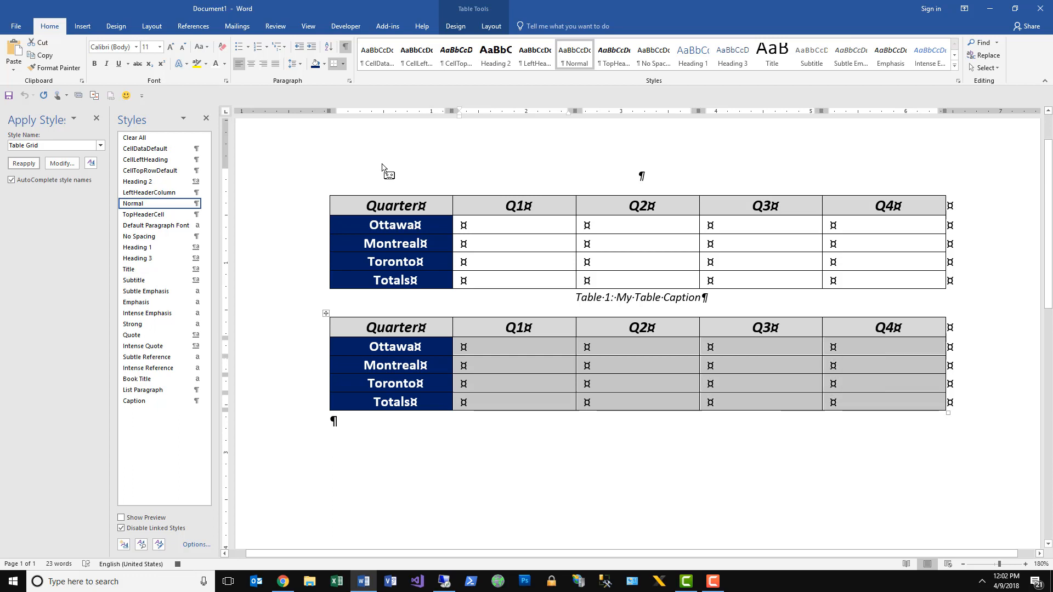
pyautogui.click(145, 149)
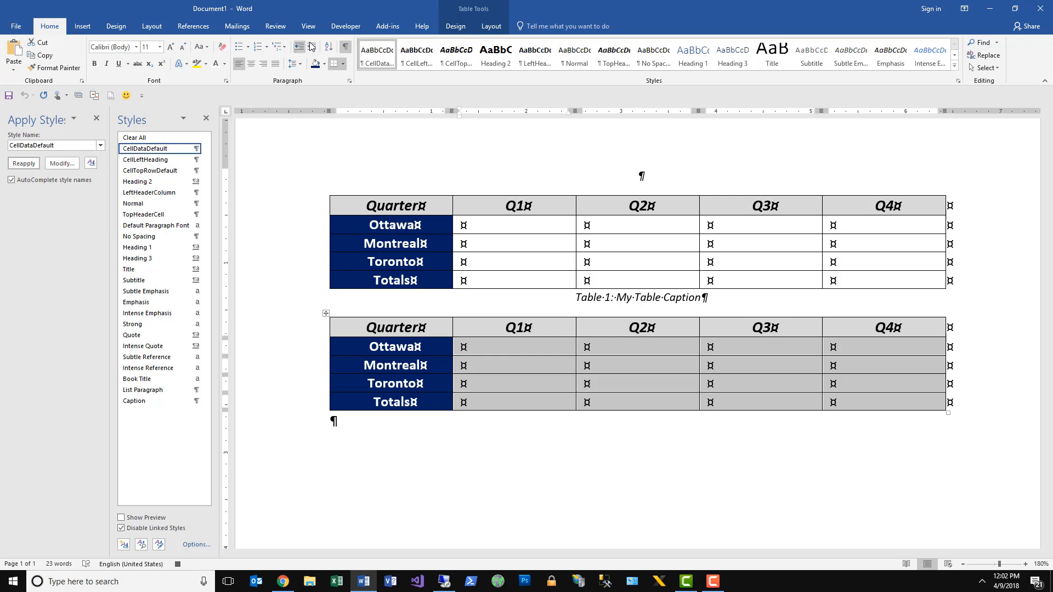
pyautogui.click(325, 63)
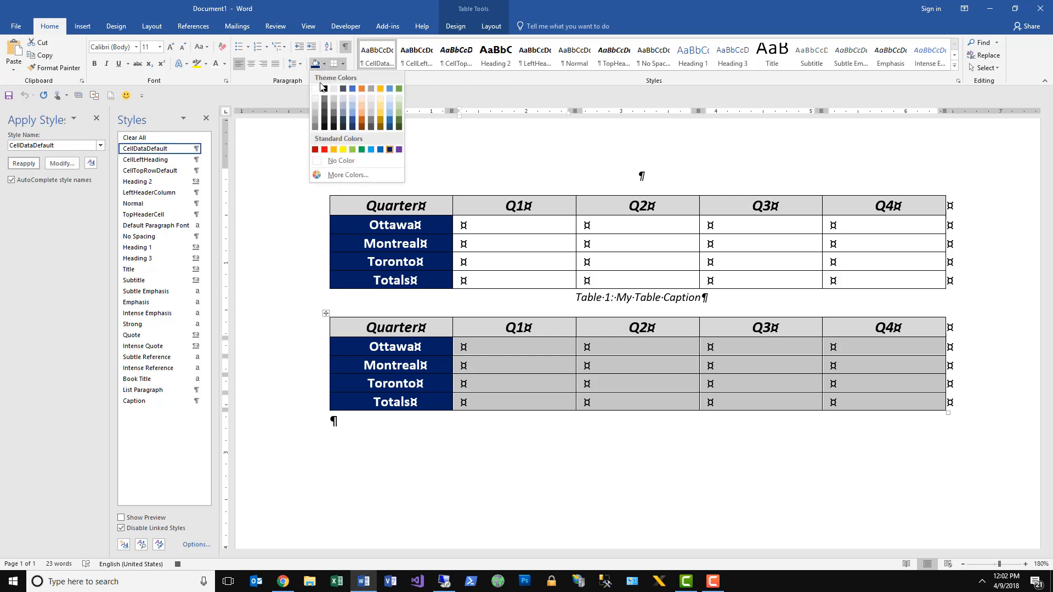
pyautogui.click(316, 89)
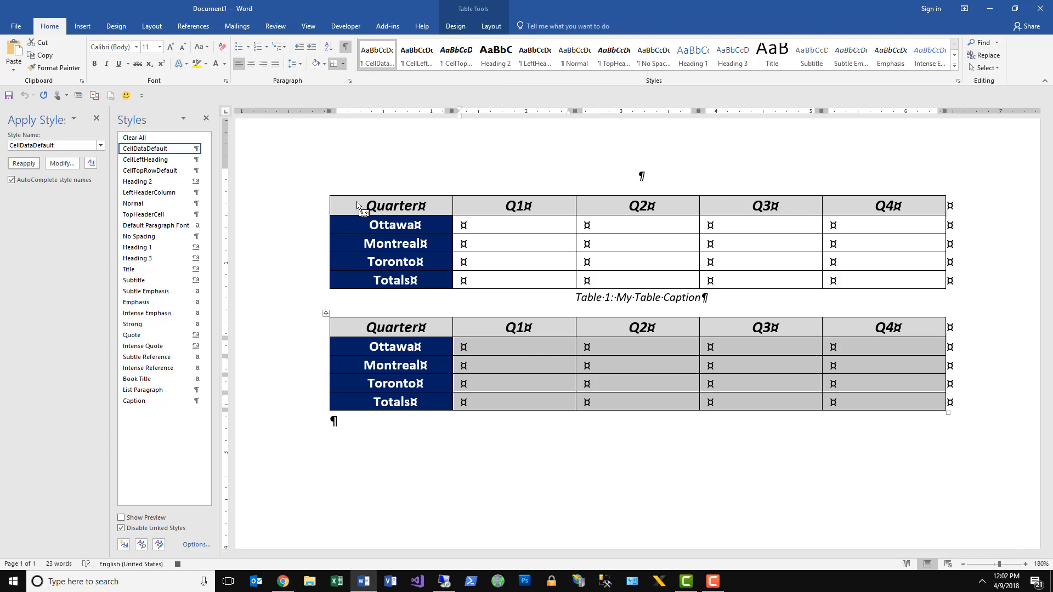
# - Insert a caption reading "Table 2:" with the Table label at the end of the document, below the new table
pyautogui.hotkey('ctrl', 'End')
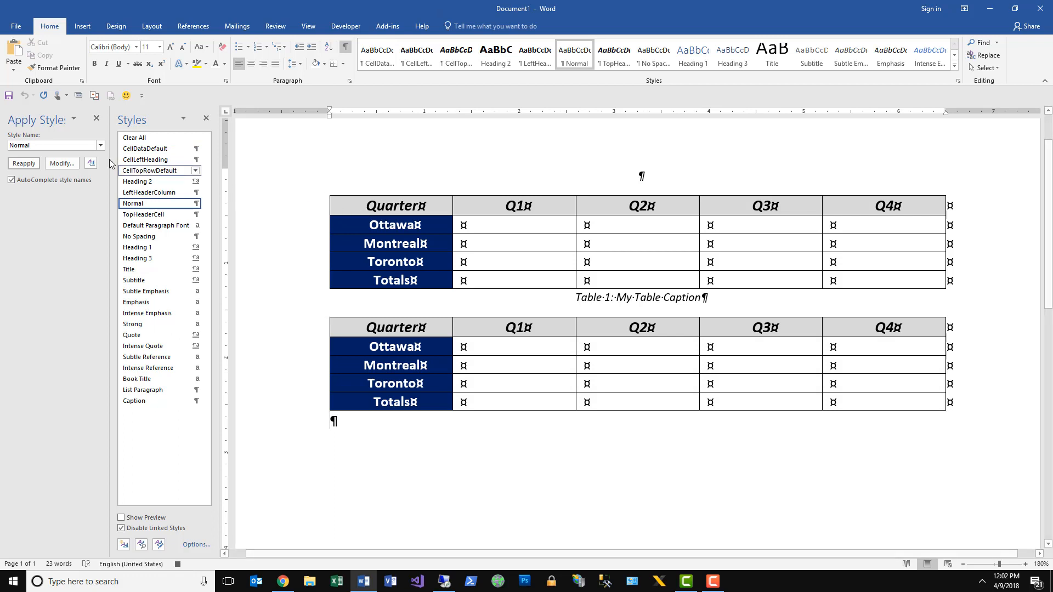
pyautogui.click(192, 27)
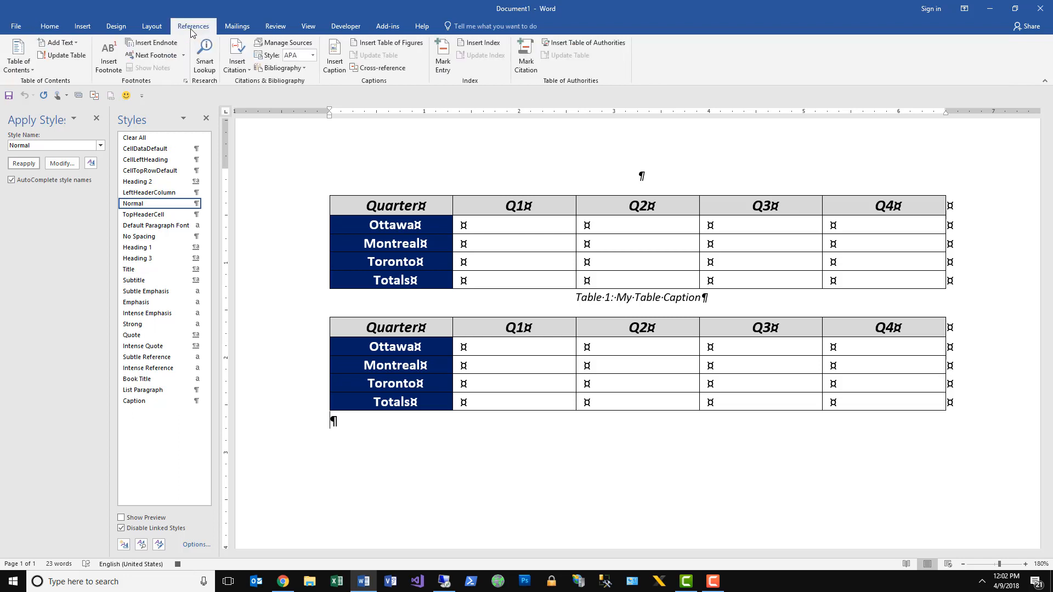
pyautogui.click(333, 71)
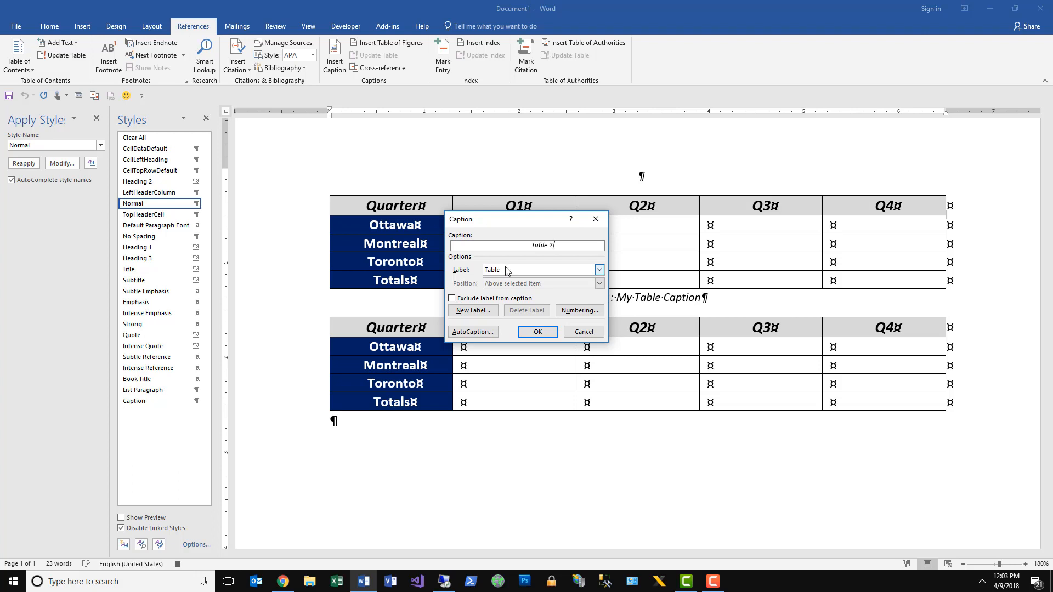
pyautogui.write(':')
pyautogui.click(532, 333)
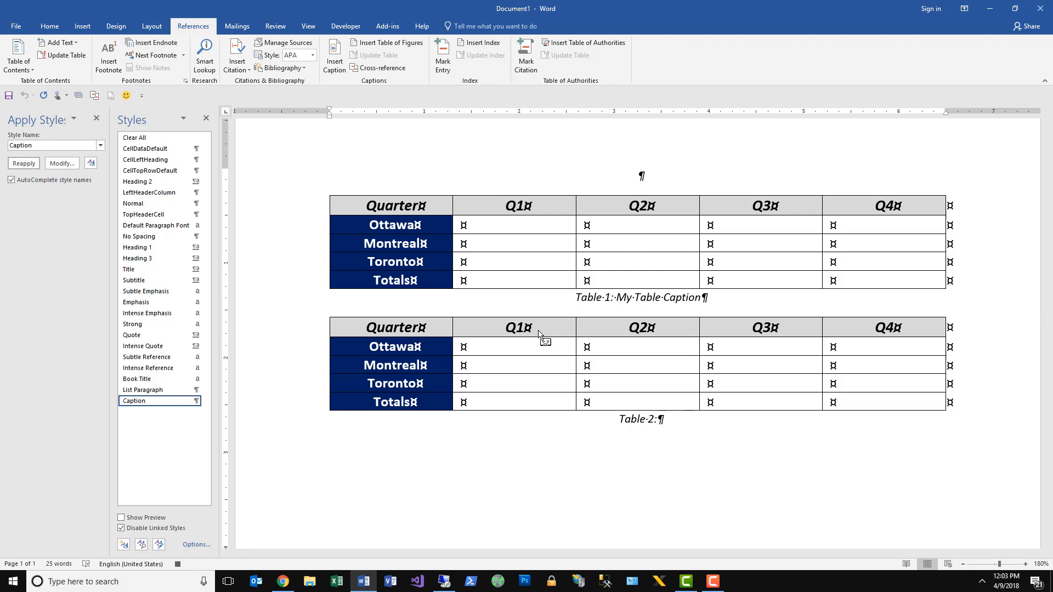
# - Stop recording the macro, add two new paragraphs after the Table 2 caption, and run the CreateQuarterlyReportsTable macro there
pyautogui.click(352, 25)
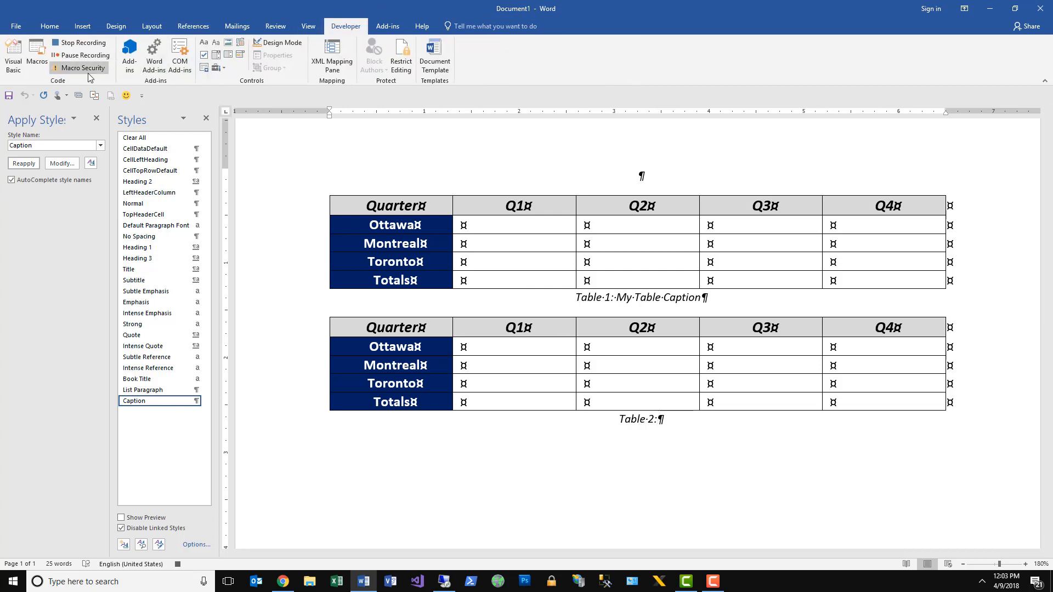
pyautogui.click(84, 45)
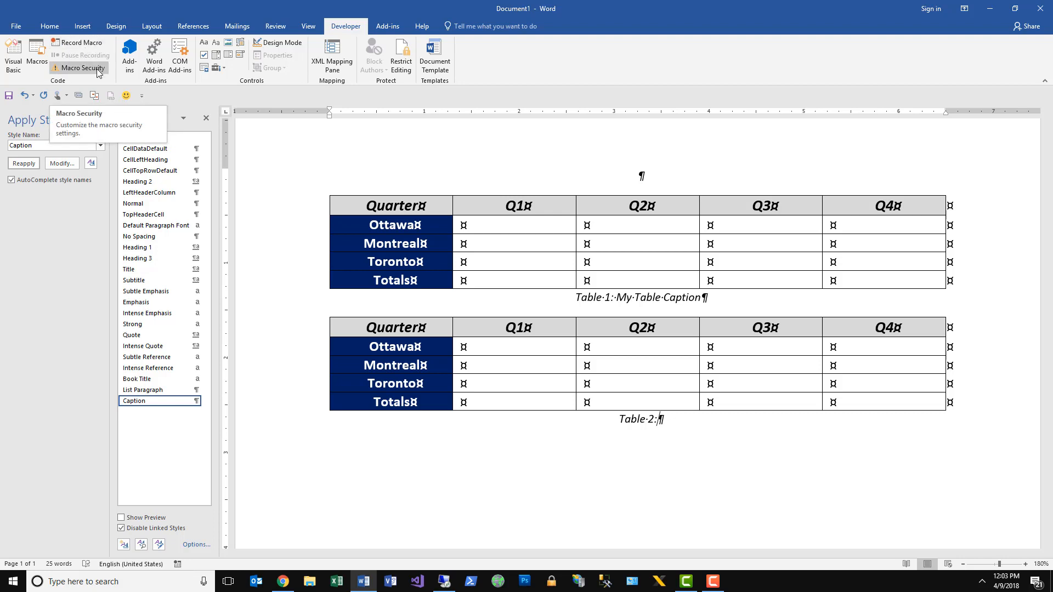
pyautogui.press('Return')
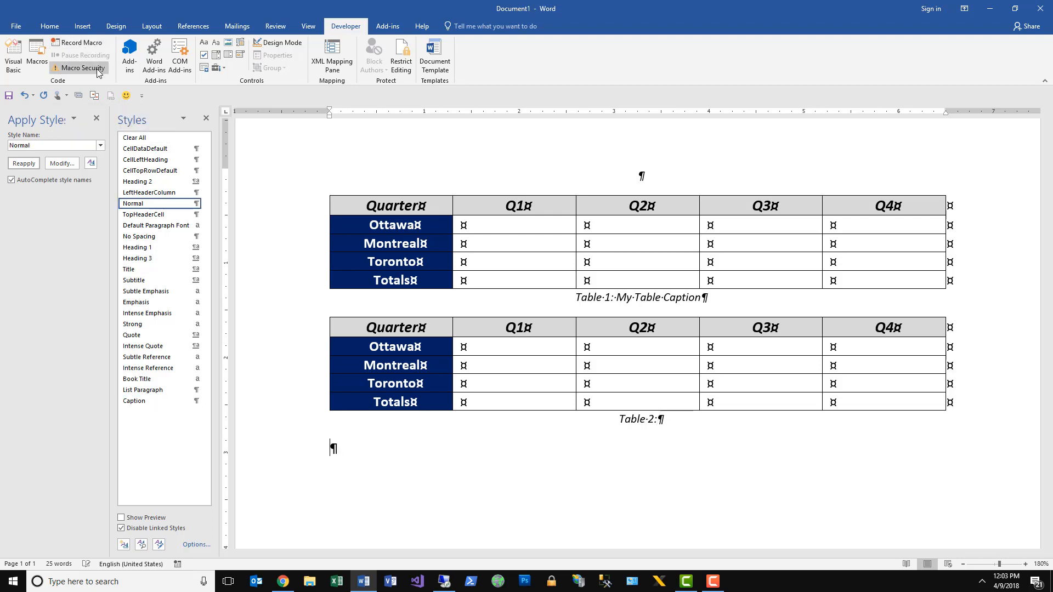
pyautogui.press('Return')
pyautogui.hotkey('ctrl', 'shift', 't')
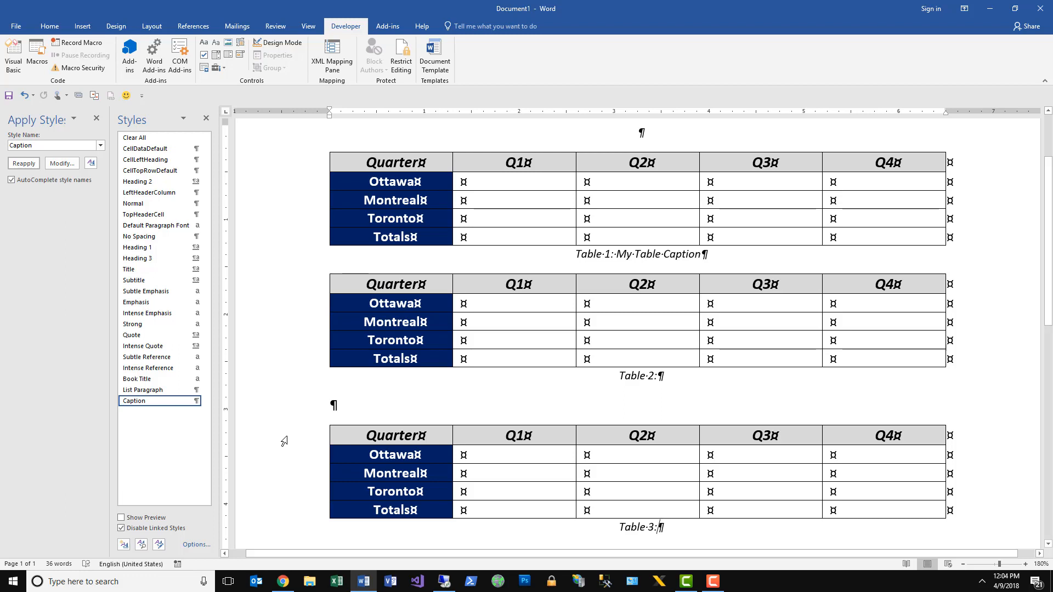
# - Format the third table's Quarter header cell as Arial 14 pt and update the CellTopRowDefault style to match it
pyautogui.click(284, 441)
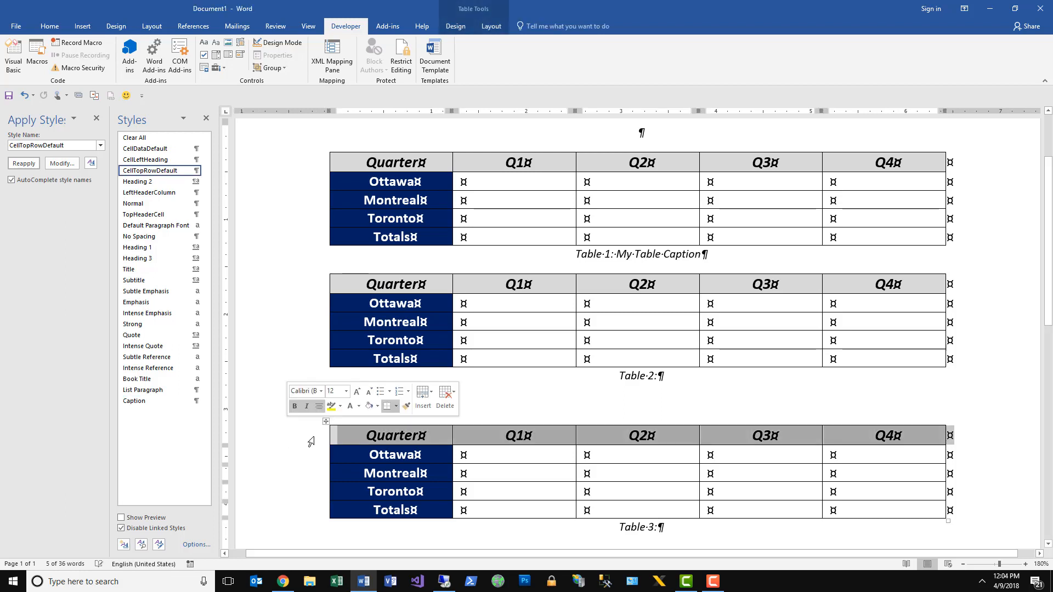
pyautogui.click(347, 444)
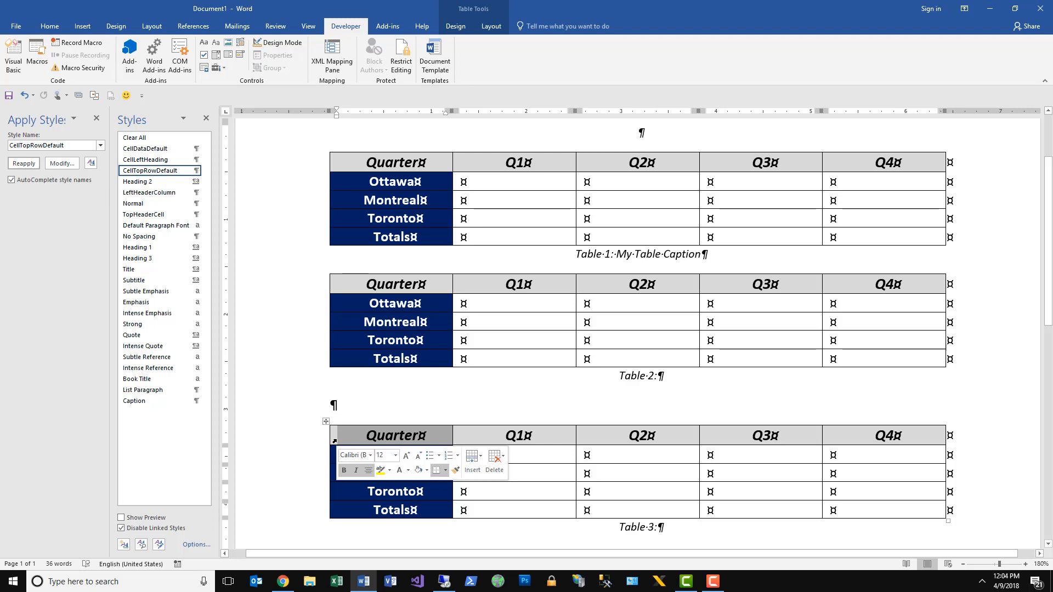
pyautogui.click(57, 24)
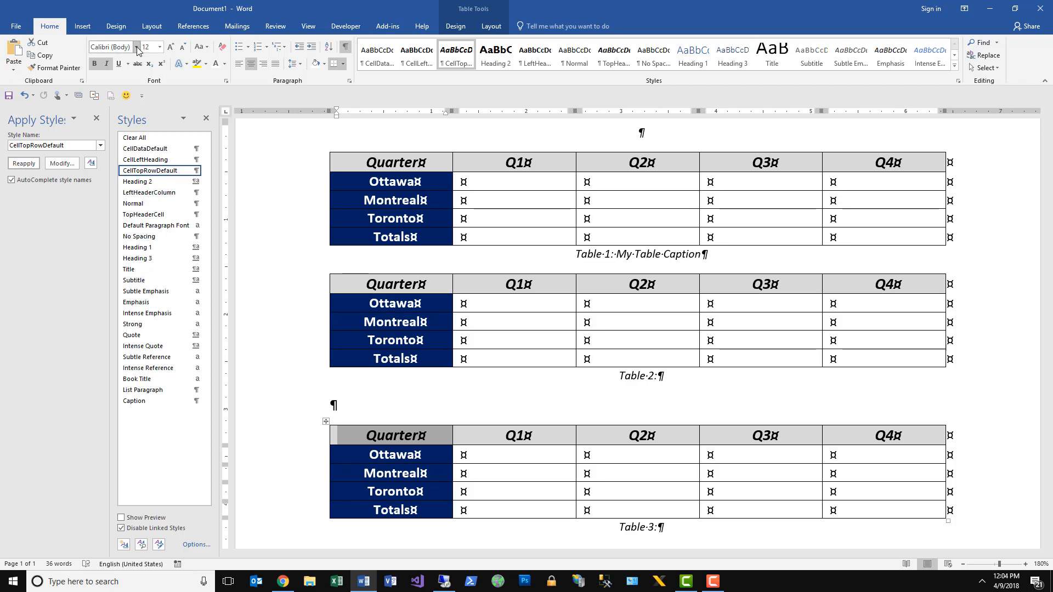
pyautogui.click(136, 47)
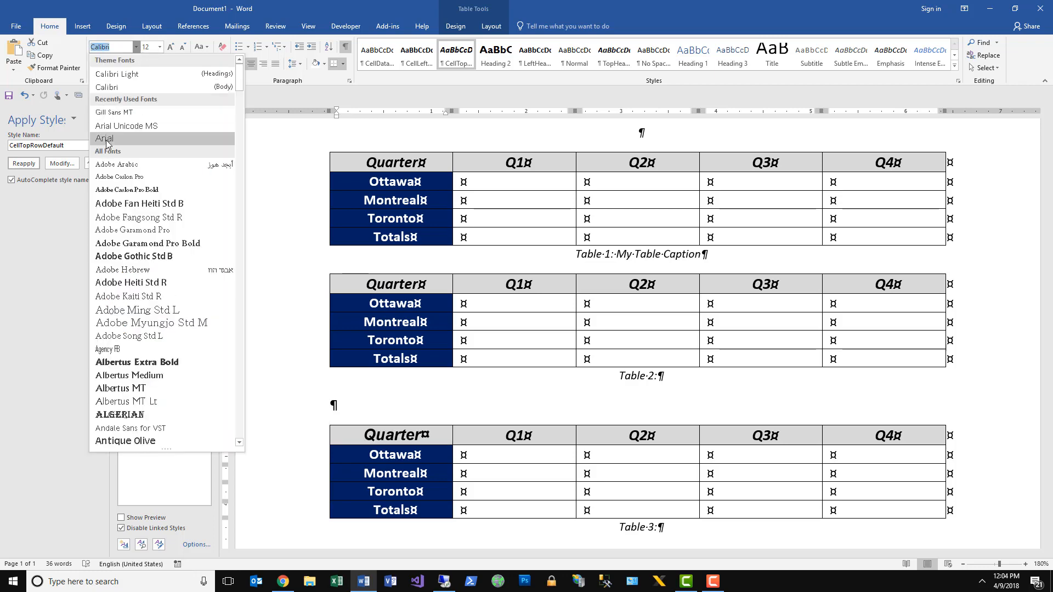
pyautogui.click(105, 139)
pyautogui.click(159, 47)
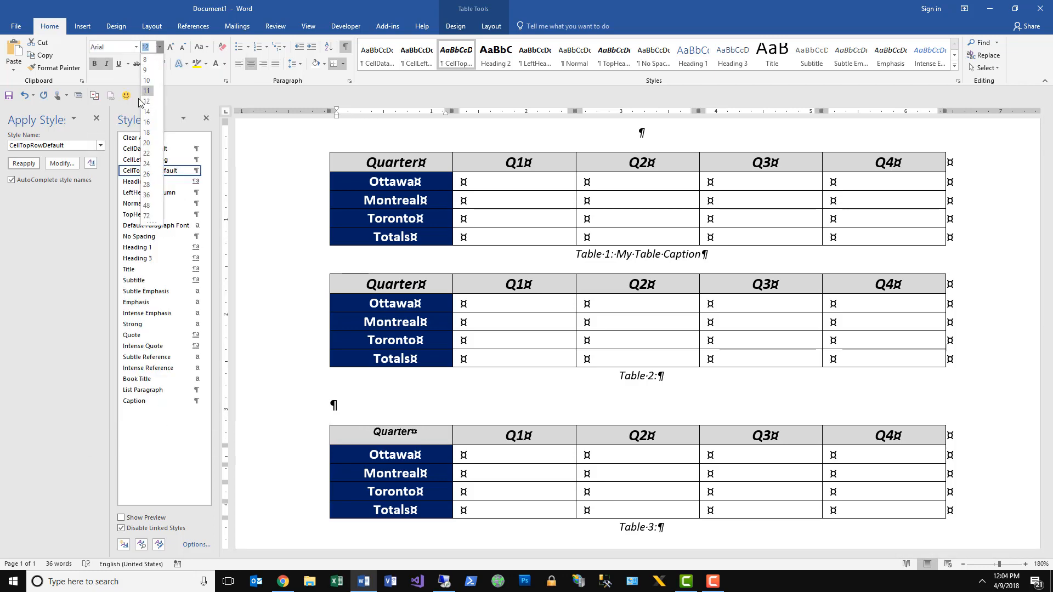
pyautogui.click(146, 112)
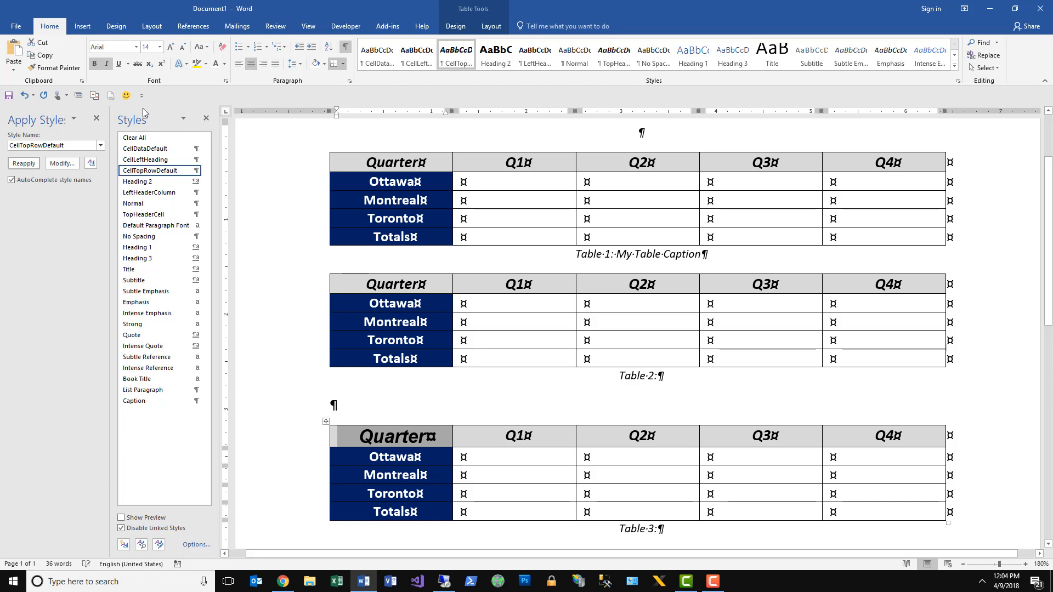
pyautogui.rightClick(158, 175)
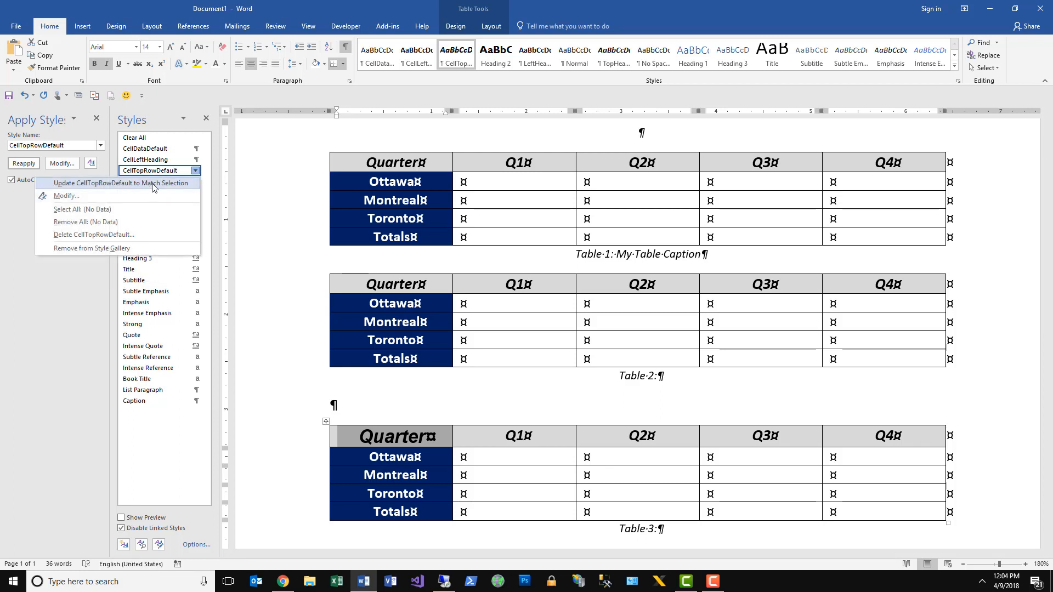
pyautogui.click(154, 185)
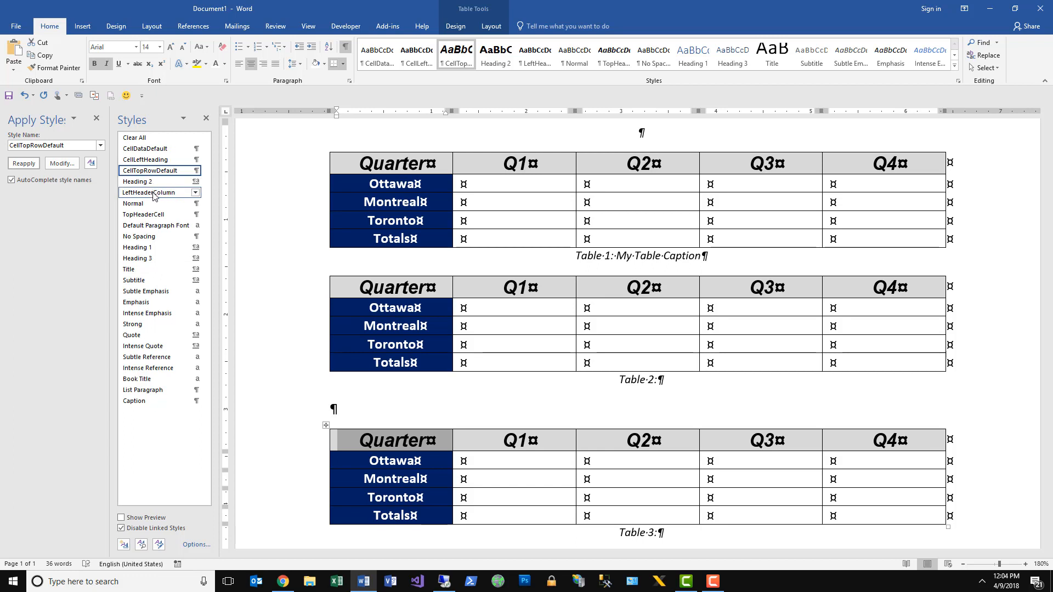